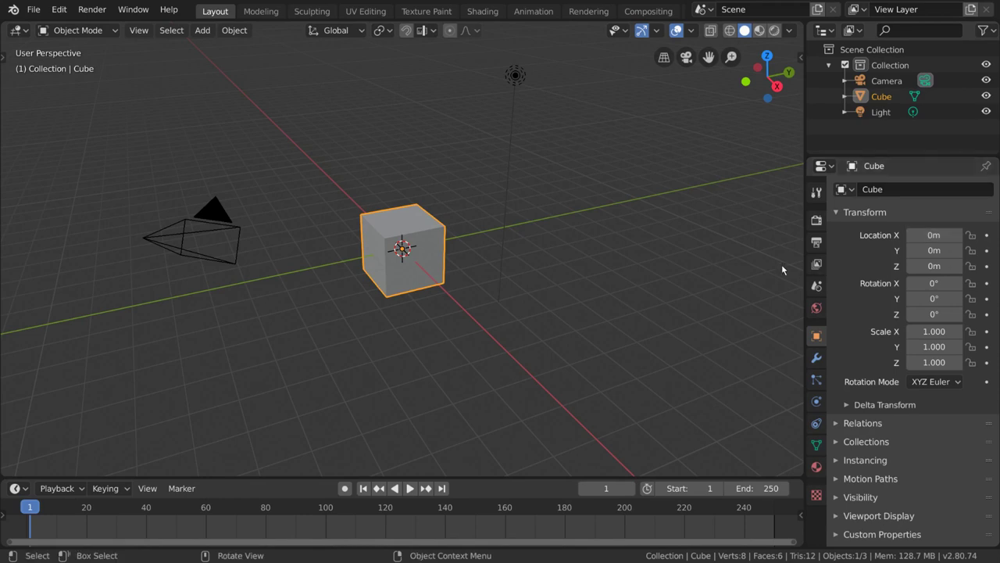
Show the Output Properties (1920×1080, frames 1–250, PNG) and browse the /tmp\ output folder
{"action": "left_click", "coordinate": [817, 243]}
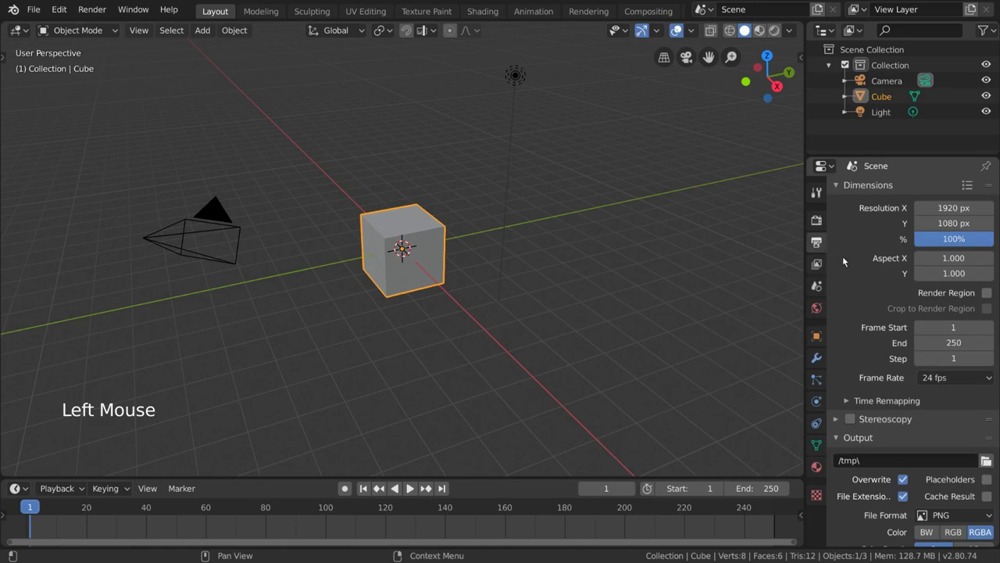
{"action": "scroll", "coordinate": [854, 264], "scroll_direction": "down", "scroll_amount": 10}
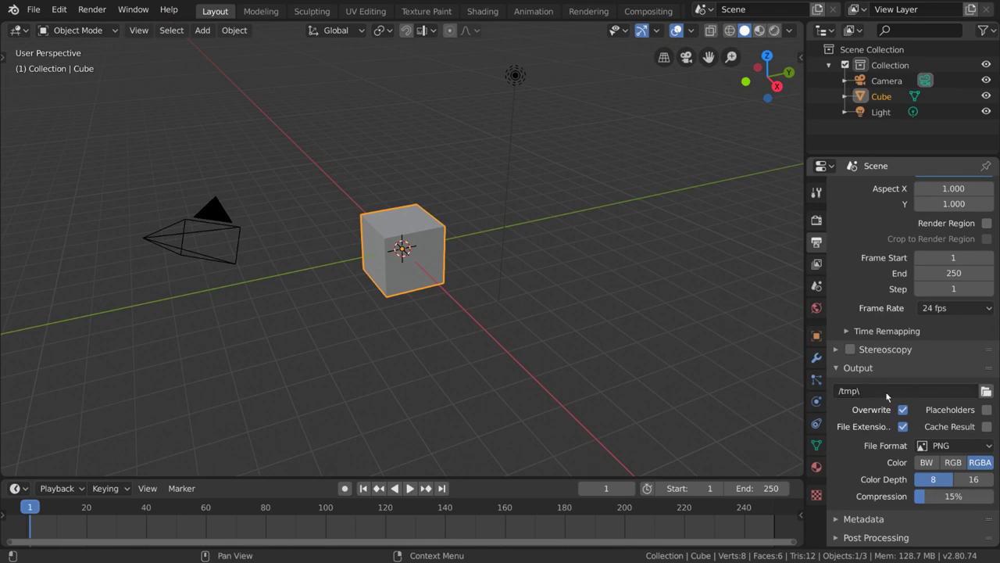
{"action": "left_click", "coordinate": [986, 390]}
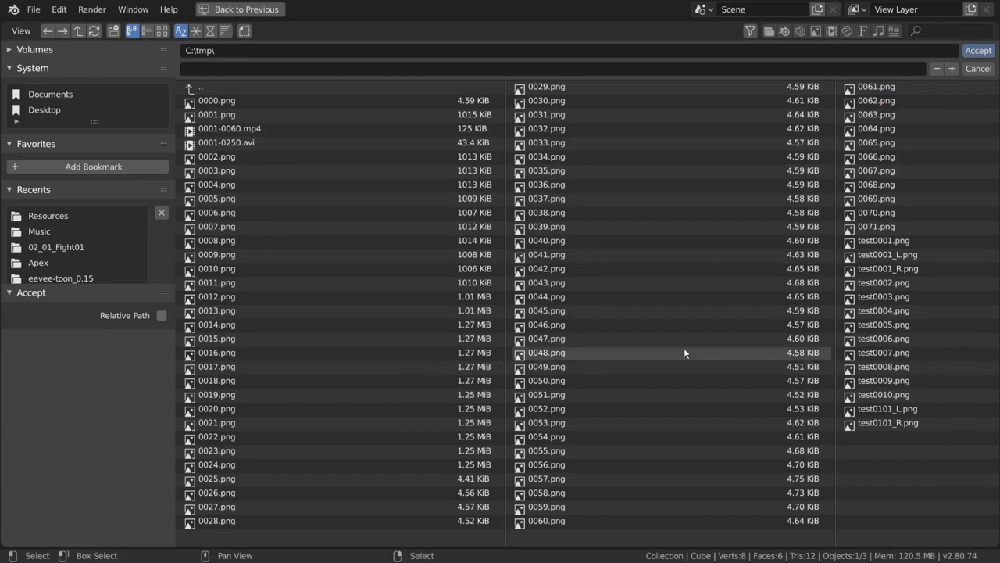
Append 'test' to the output path so it reads /tmp\test
{"action": "left_click", "coordinate": [978, 69]}
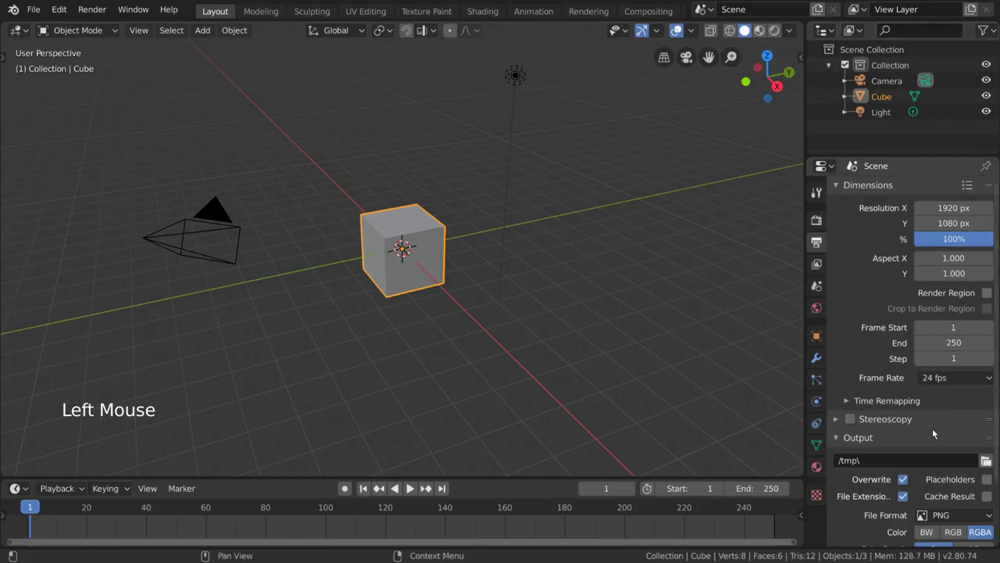
{"action": "double_click", "coordinate": [924, 460]}
{"action": "key", "text": "End"}
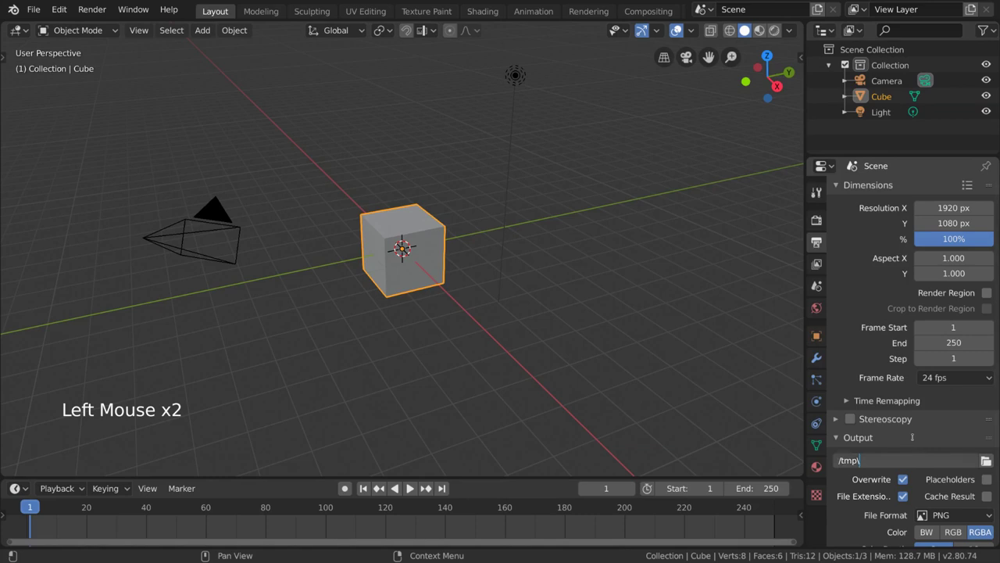
{"action": "type", "text": "test"}
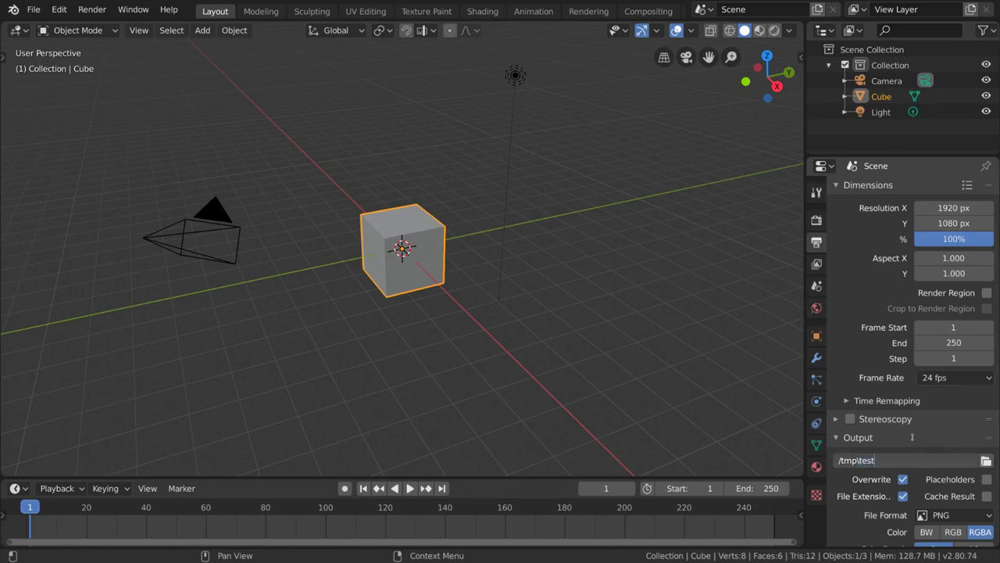
{"action": "key", "text": "Return"}
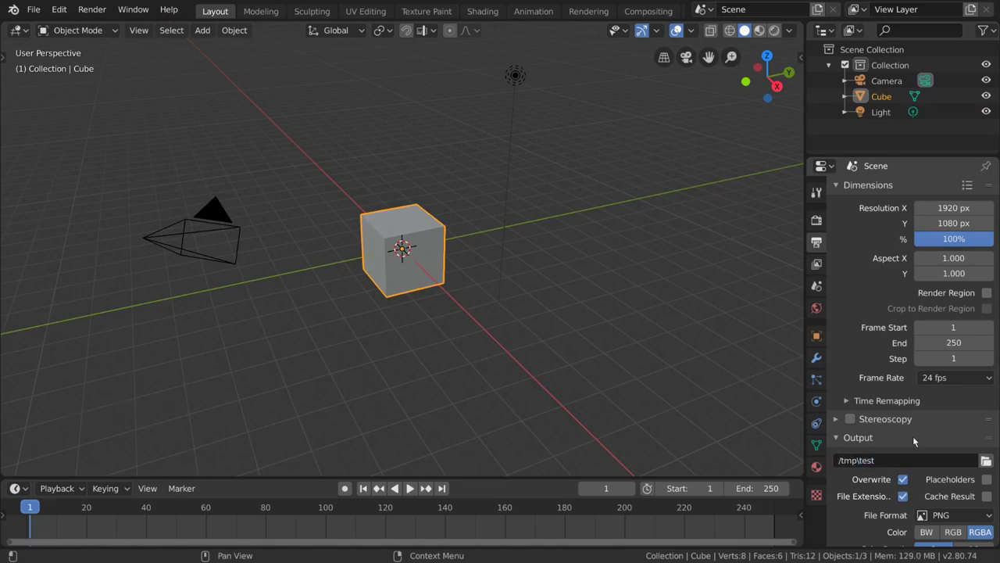
{"action": "scroll", "coordinate": [913, 436], "scroll_direction": "down", "scroll_amount": 7}
{"action": "scroll", "coordinate": [942, 497], "scroll_direction": "down", "scroll_amount": 1}
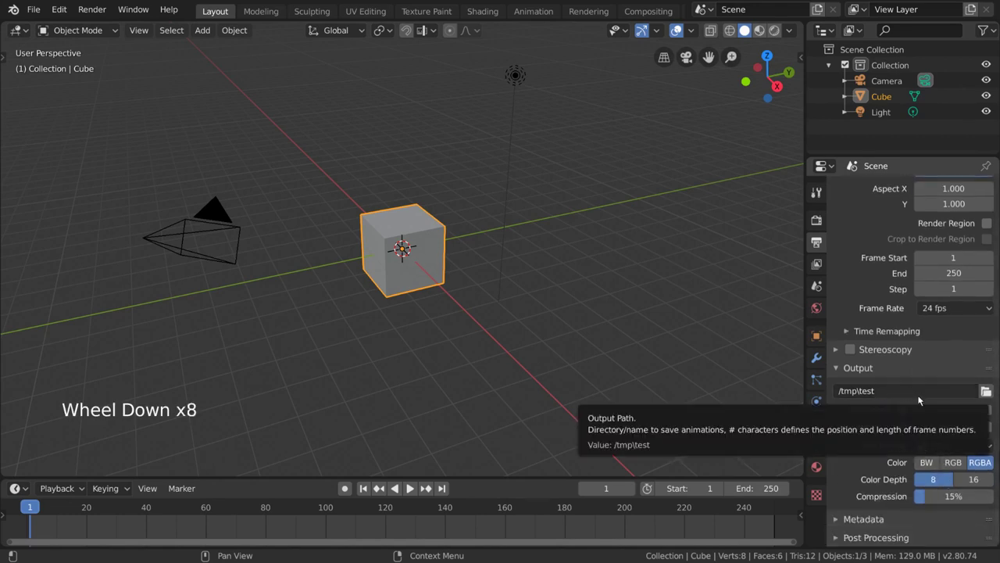
{"action": "left_click", "coordinate": [903, 426]}
{"action": "left_click", "coordinate": [904, 427]}
{"action": "left_click", "coordinate": [903, 428]}
{"action": "left_click", "coordinate": [904, 429]}
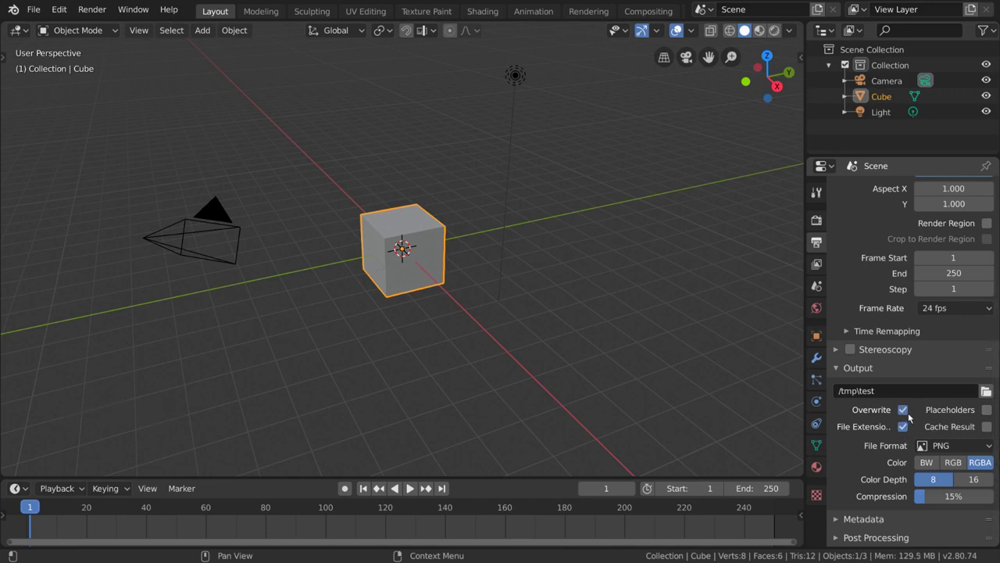
{"action": "left_click", "coordinate": [904, 411]}
{"action": "left_click", "coordinate": [904, 410]}
{"action": "left_click", "coordinate": [904, 414]}
{"action": "left_click", "coordinate": [904, 414]}
Bring up the output File Format list, leaving PNG in place for now
{"action": "scroll", "coordinate": [852, 445], "scroll_direction": "down", "scroll_amount": 2}
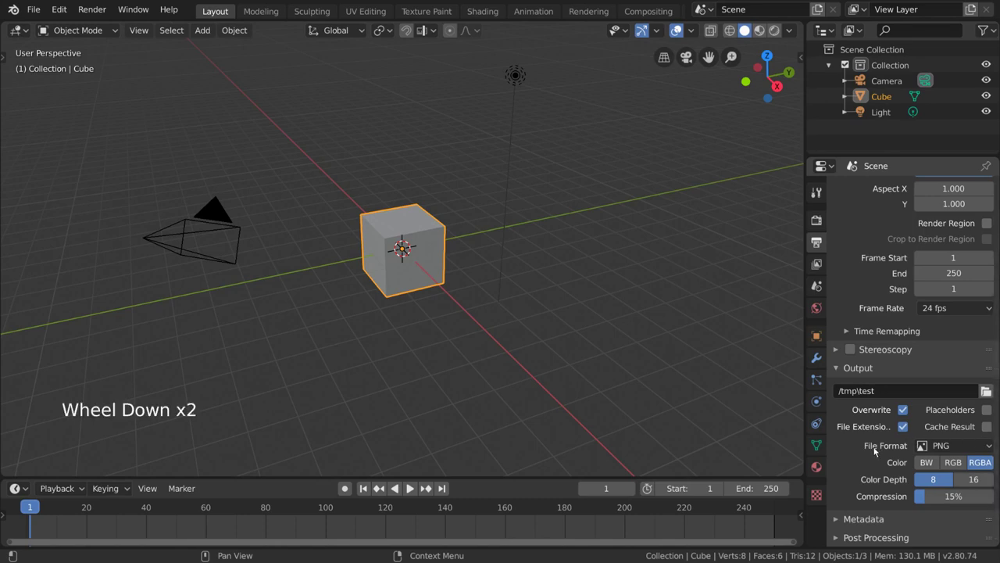
{"action": "left_click", "coordinate": [969, 446]}
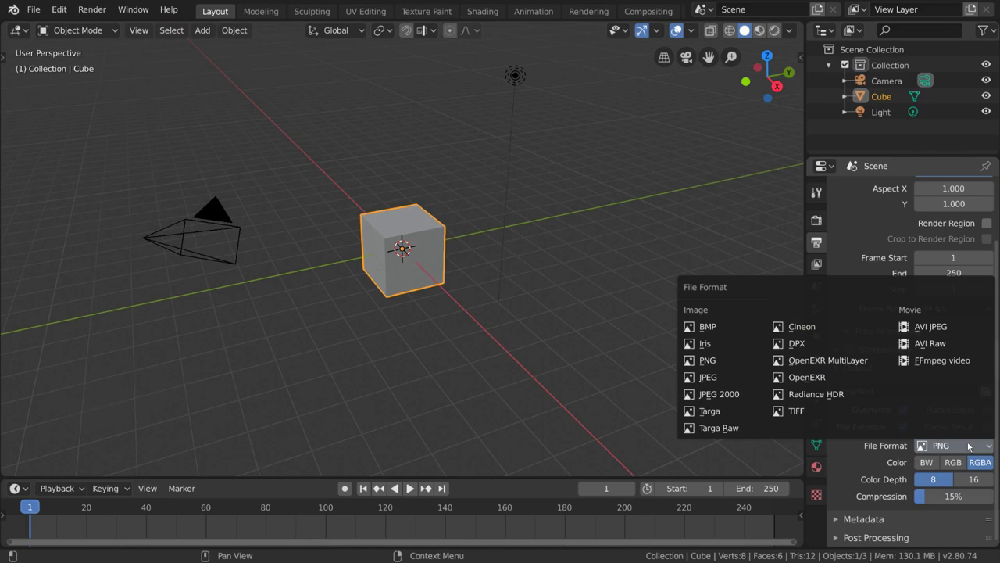
{"action": "left_click", "coordinate": [747, 361]}
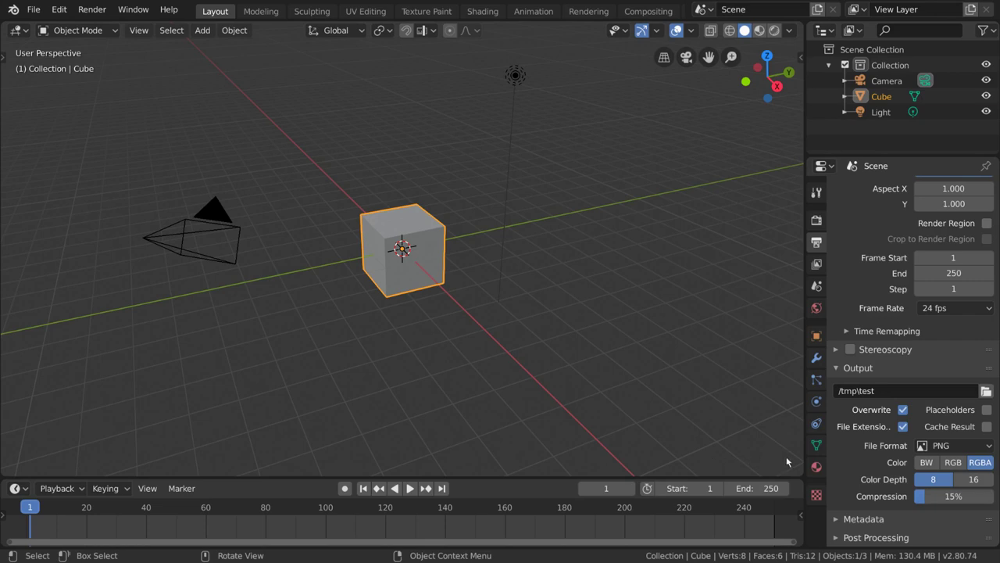
{"action": "left_click", "coordinate": [950, 445]}
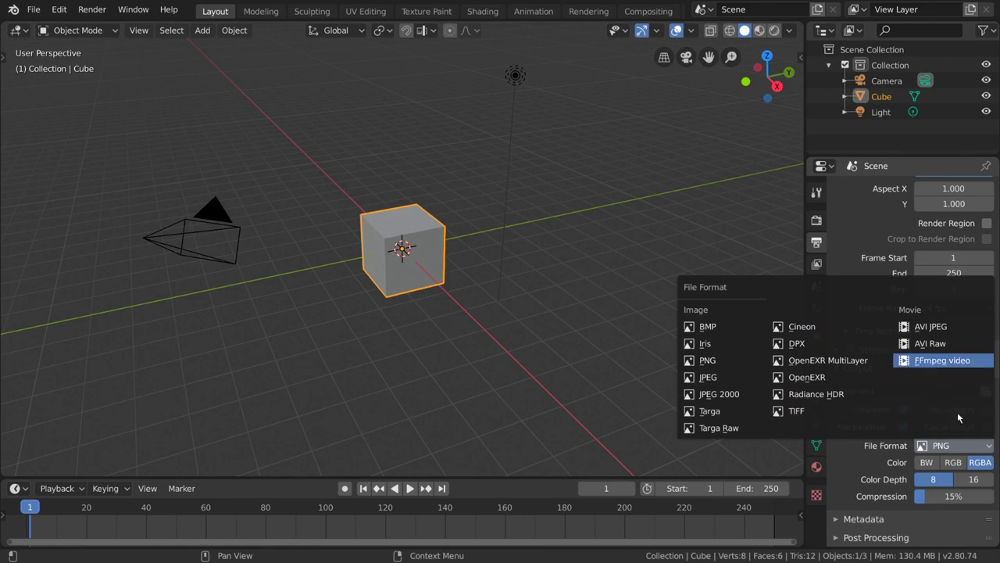
Switch the output format to FFmpeg video and expand its encoding settings
{"action": "left_click", "coordinate": [975, 360]}
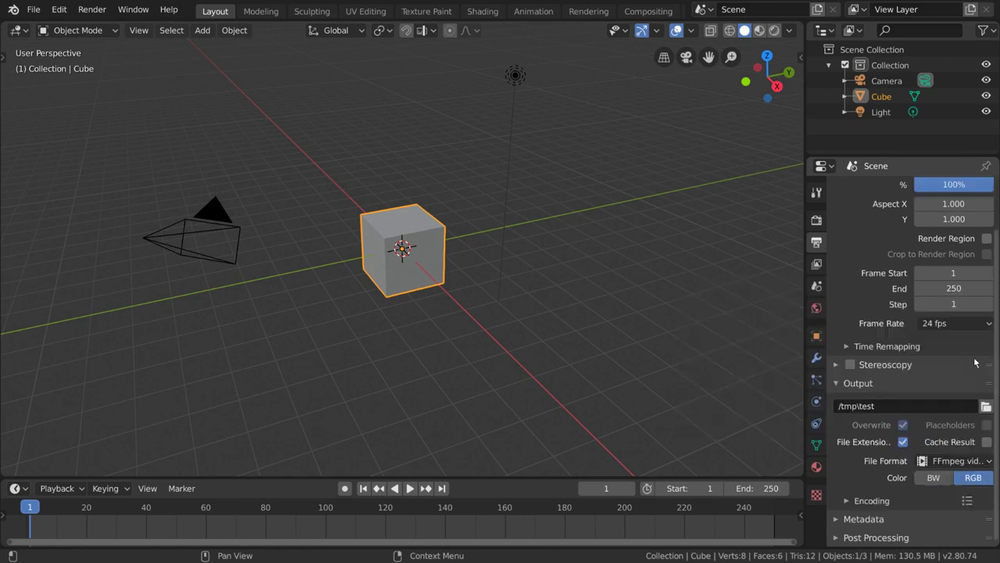
{"action": "scroll", "coordinate": [853, 498], "scroll_direction": "down", "scroll_amount": 5}
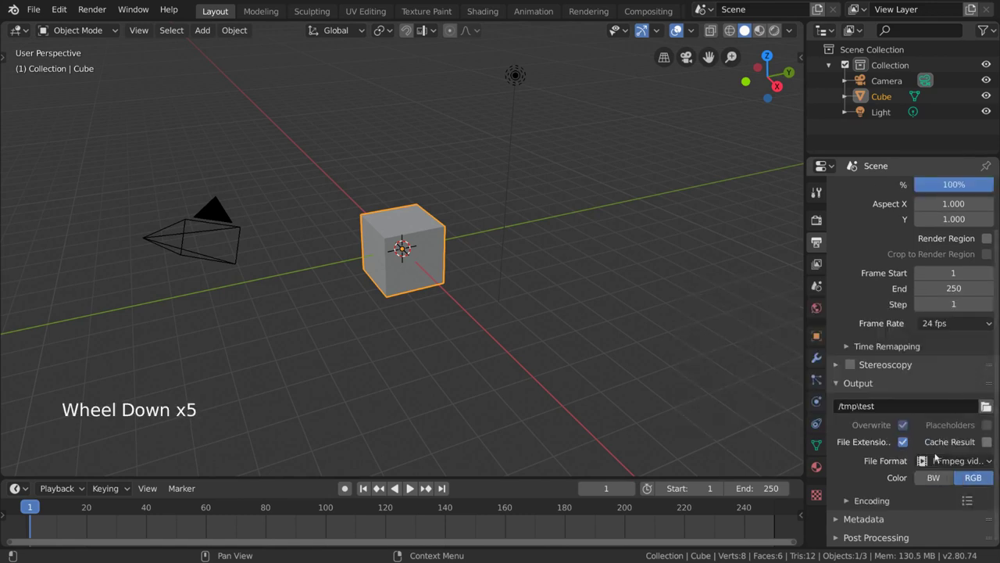
{"action": "left_click", "coordinate": [859, 500]}
{"action": "scroll", "coordinate": [860, 492], "scroll_direction": "down", "scroll_amount": 11}
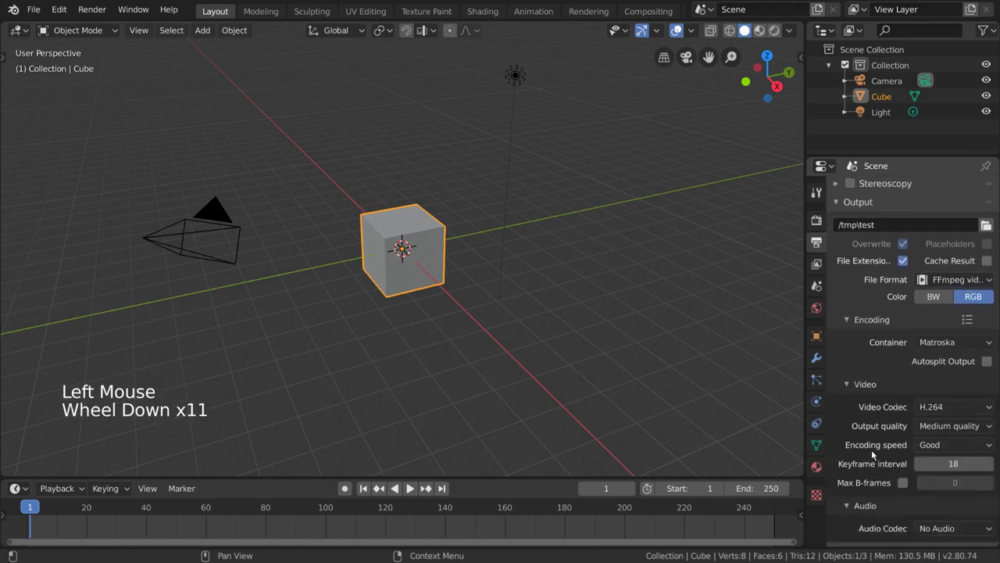
{"action": "scroll", "coordinate": [872, 451], "scroll_direction": "down", "scroll_amount": 2}
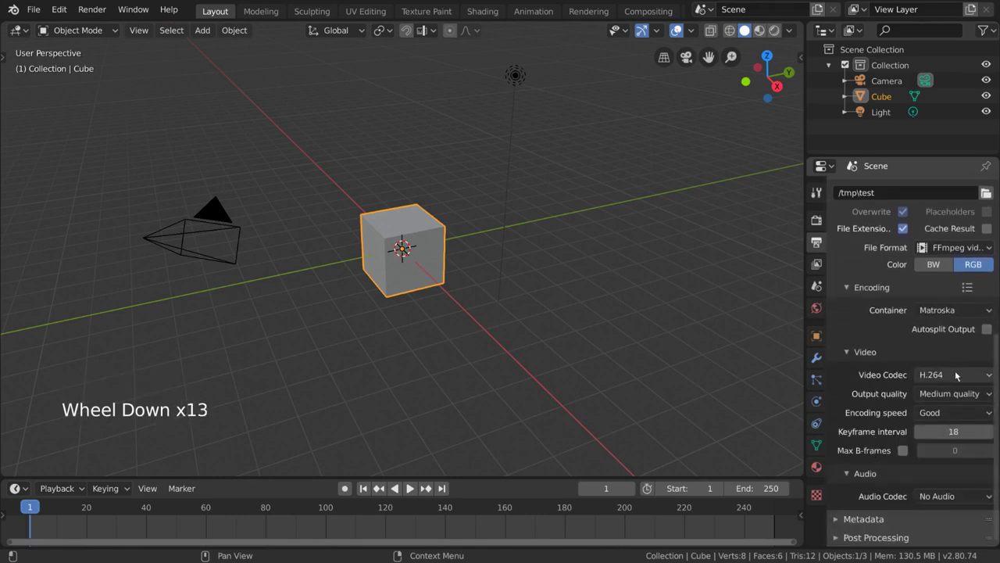
Set the container to MPEG-4 and the audio codec to AAC
{"action": "left_click", "coordinate": [983, 311]}
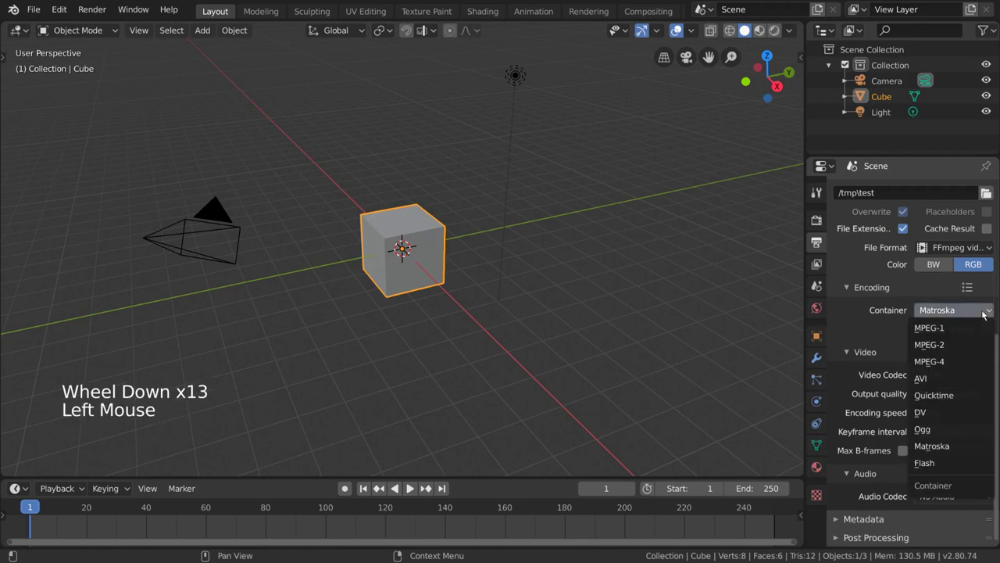
{"action": "left_click", "coordinate": [968, 362]}
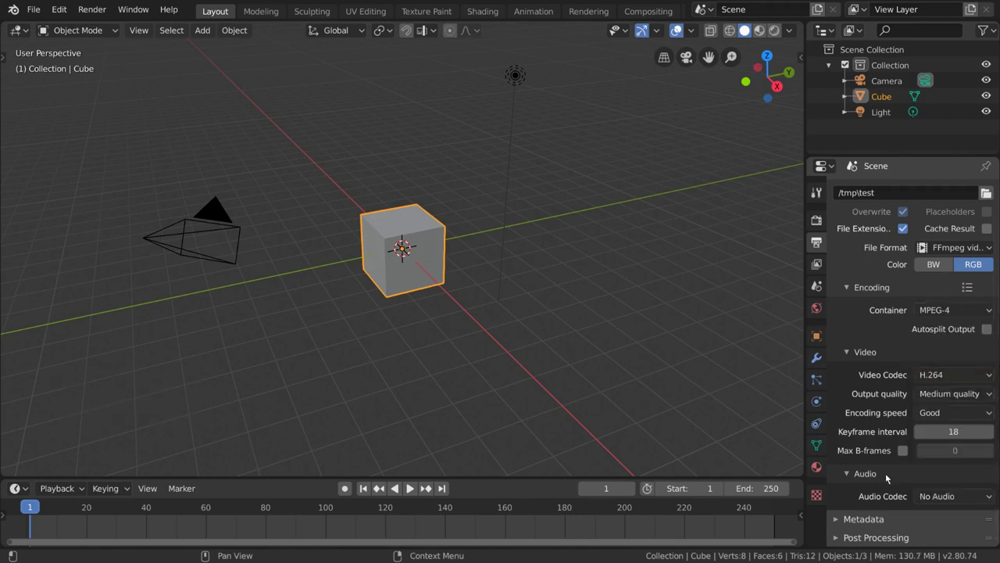
{"action": "left_click", "coordinate": [943, 497]}
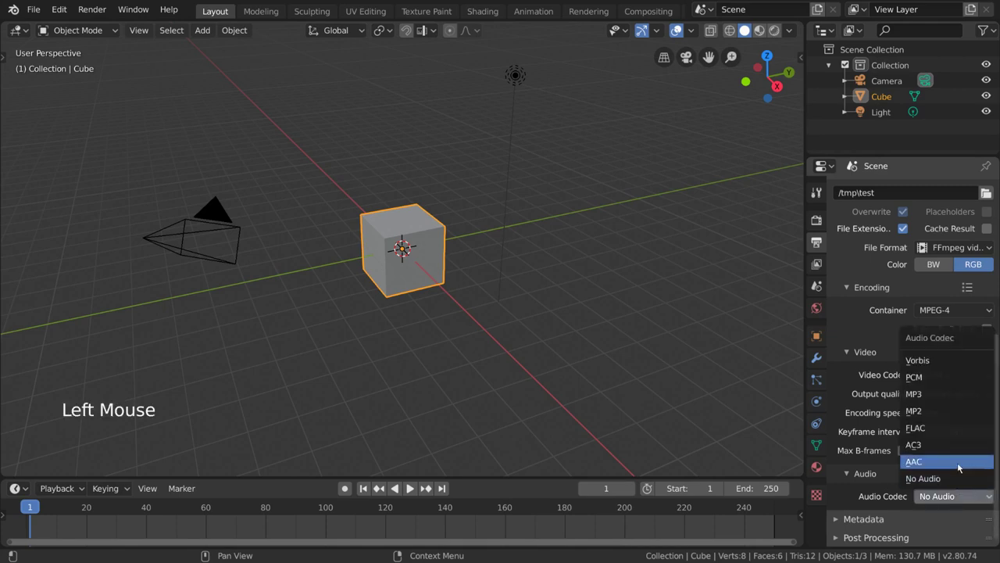
{"action": "left_click", "coordinate": [954, 461]}
{"action": "scroll", "coordinate": [957, 481], "scroll_direction": "down", "scroll_amount": 5}
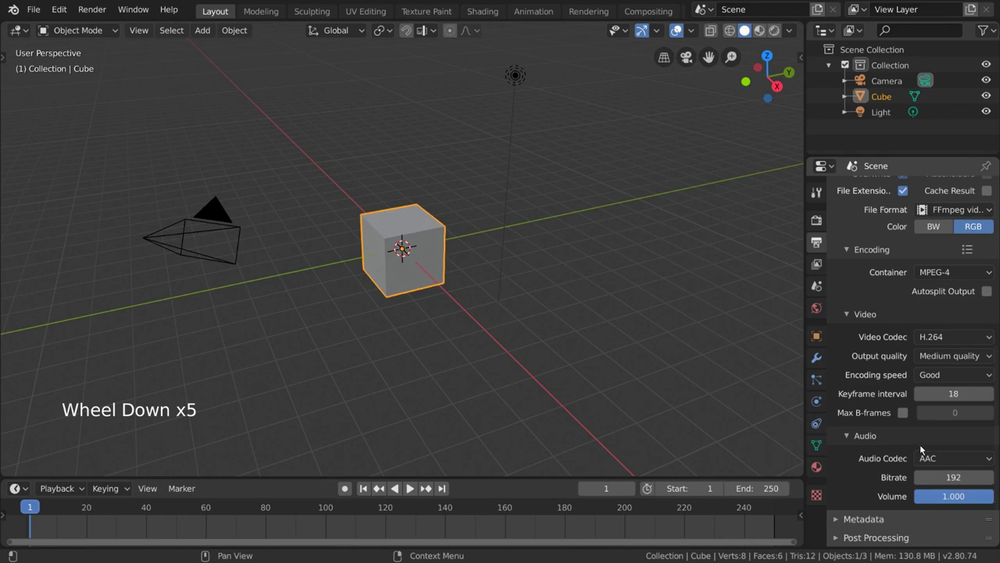
{"action": "scroll", "coordinate": [920, 448], "scroll_direction": "up", "scroll_amount": 6}
{"action": "scroll", "coordinate": [921, 449], "scroll_direction": "up", "scroll_amount": 2}
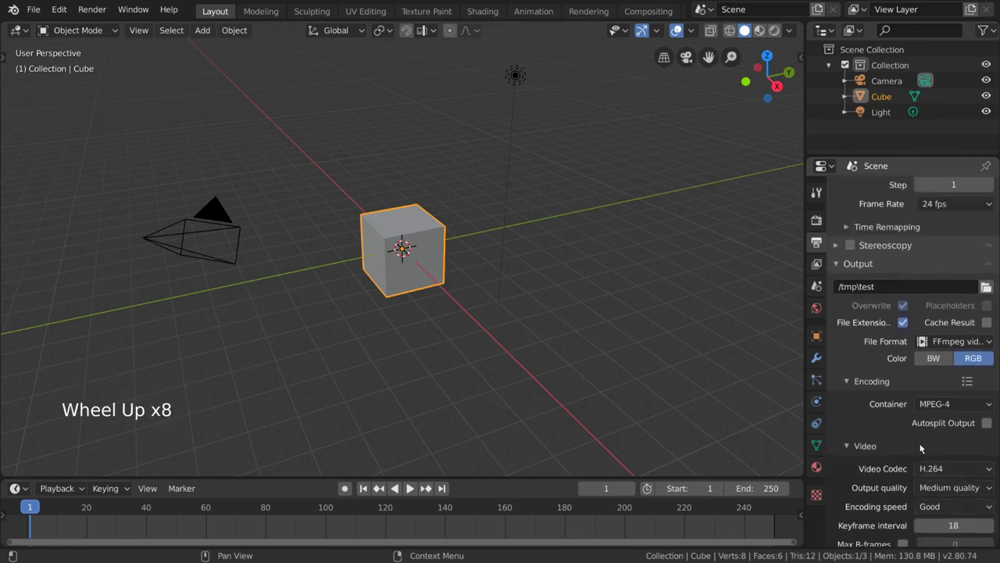
{"action": "scroll", "coordinate": [921, 449], "scroll_direction": "down", "scroll_amount": 4}
{"action": "scroll", "coordinate": [921, 448], "scroll_direction": "down", "scroll_amount": 1}
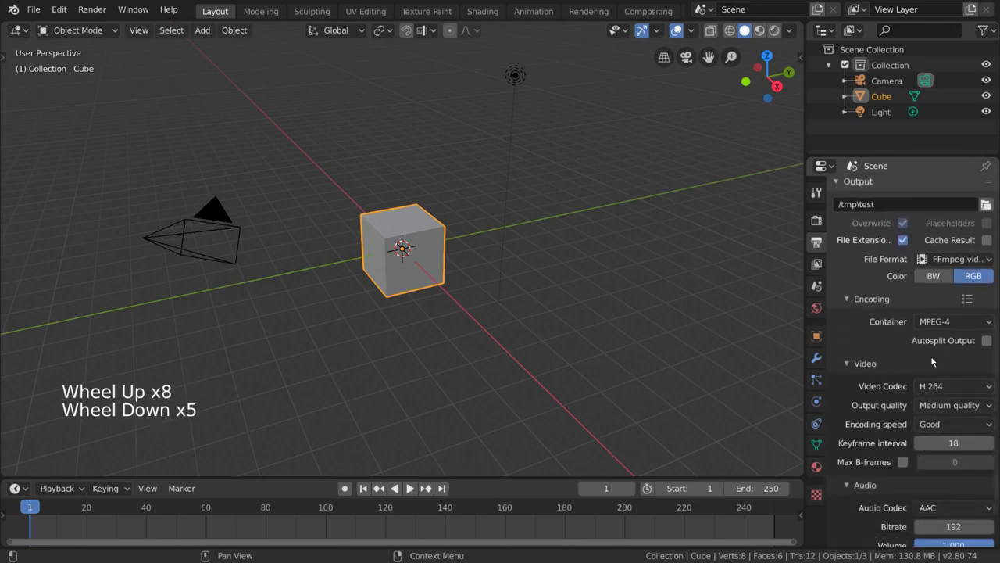
{"action": "left_click", "coordinate": [950, 262]}
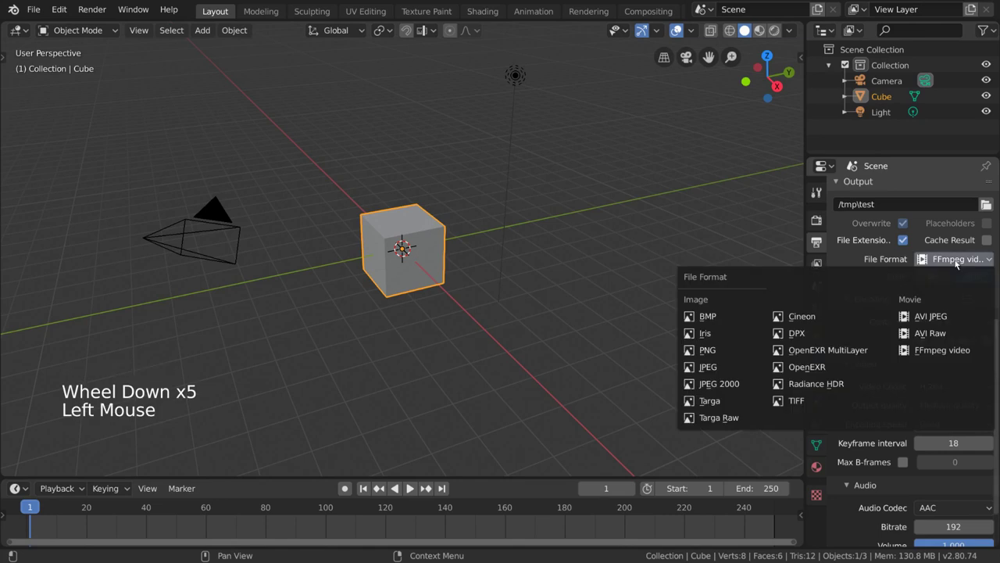
{"action": "left_click", "coordinate": [731, 351]}
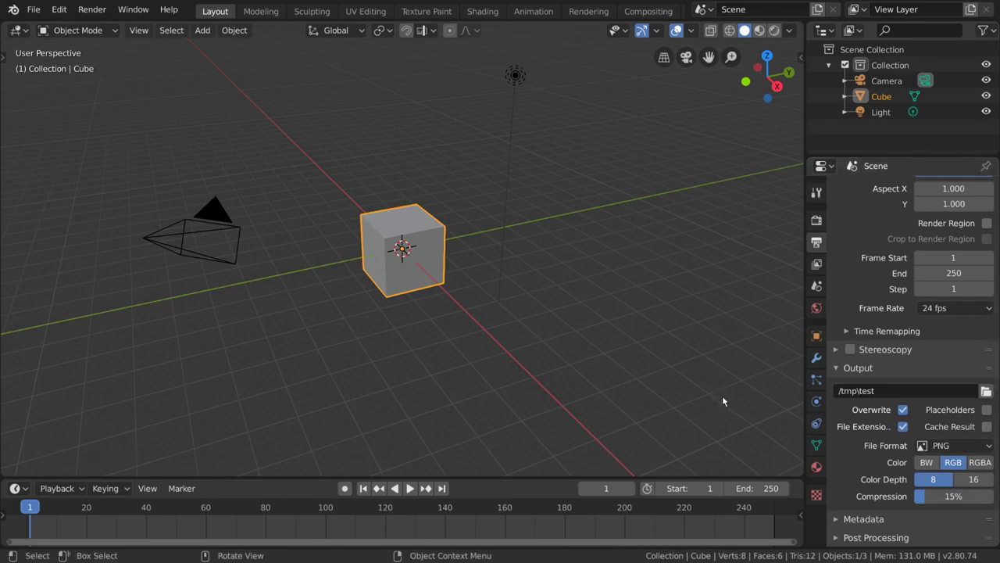
{"action": "scroll", "coordinate": [897, 460], "scroll_direction": "down", "scroll_amount": 2}
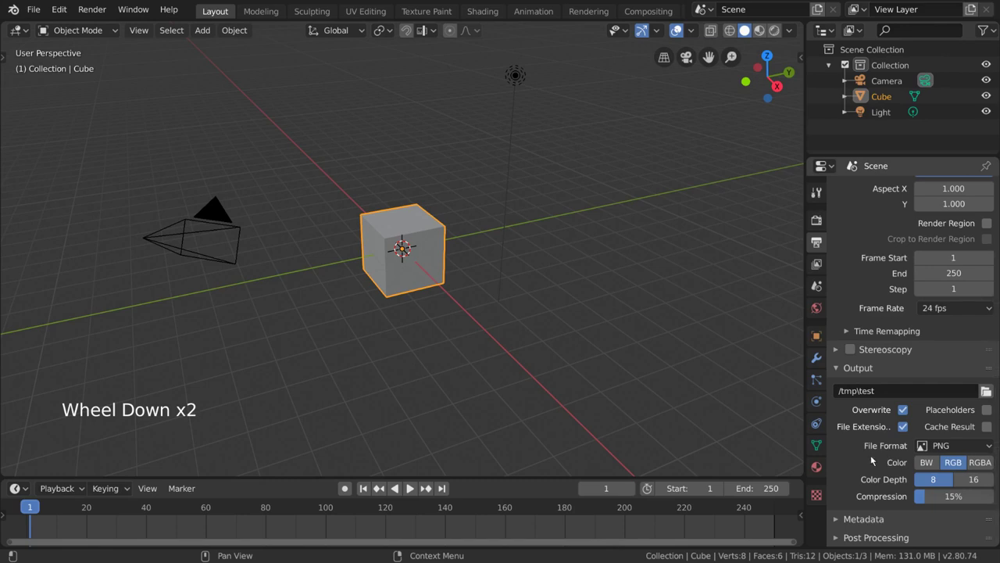
{"action": "left_click", "coordinate": [938, 445]}
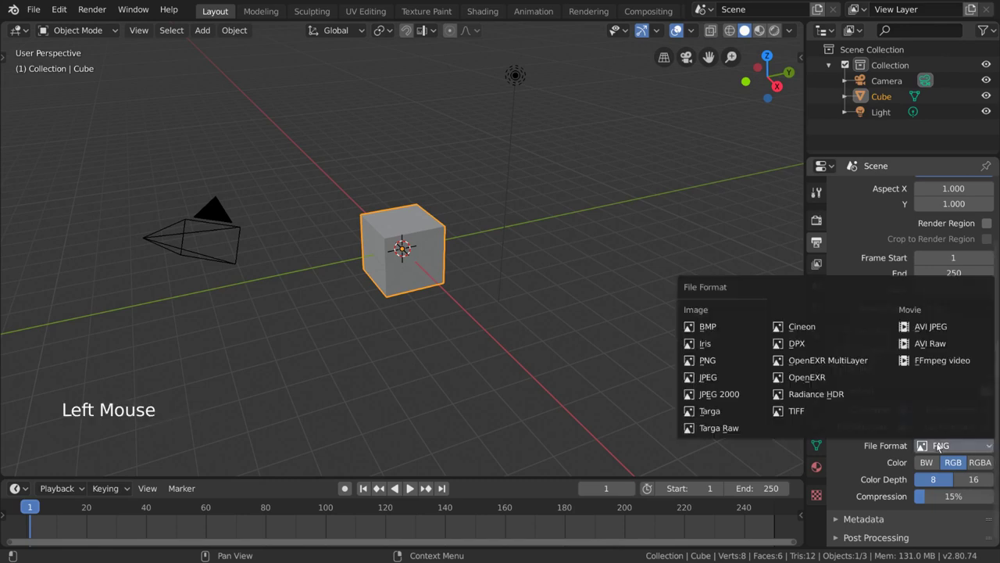
{"action": "left_click", "coordinate": [944, 361]}
{"action": "scroll", "coordinate": [942, 375], "scroll_direction": "down", "scroll_amount": 14}
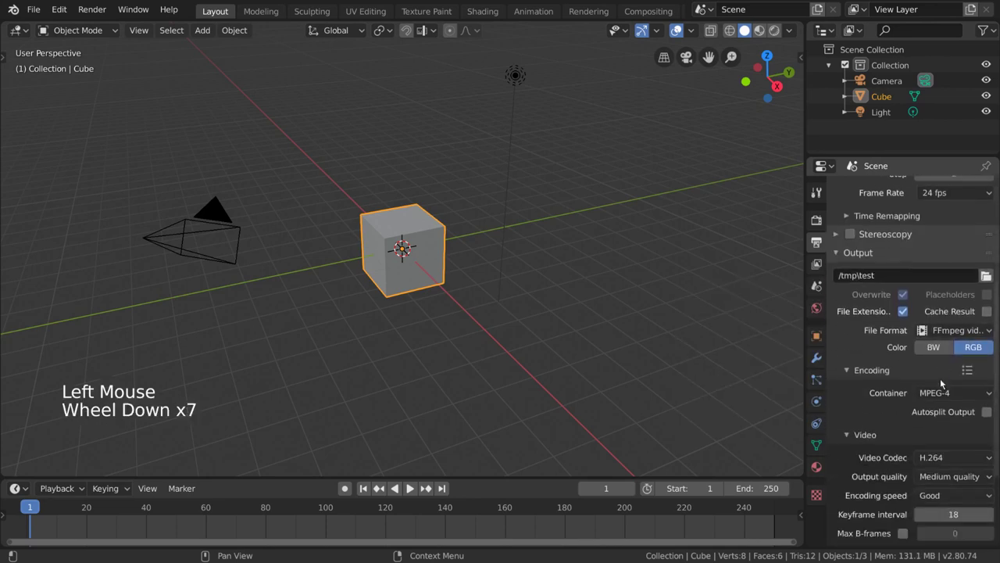
{"action": "scroll", "coordinate": [941, 386], "scroll_direction": "down", "scroll_amount": 4}
{"action": "scroll", "coordinate": [939, 373], "scroll_direction": "up", "scroll_amount": 4}
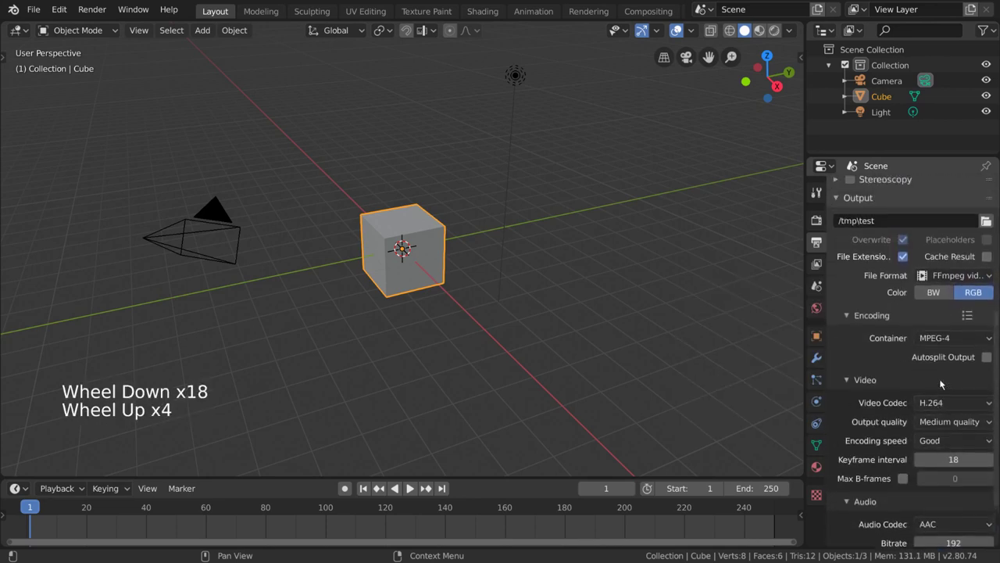
{"action": "scroll", "coordinate": [888, 356], "scroll_direction": "down", "scroll_amount": 1}
{"action": "scroll", "coordinate": [887, 355], "scroll_direction": "up", "scroll_amount": 3}
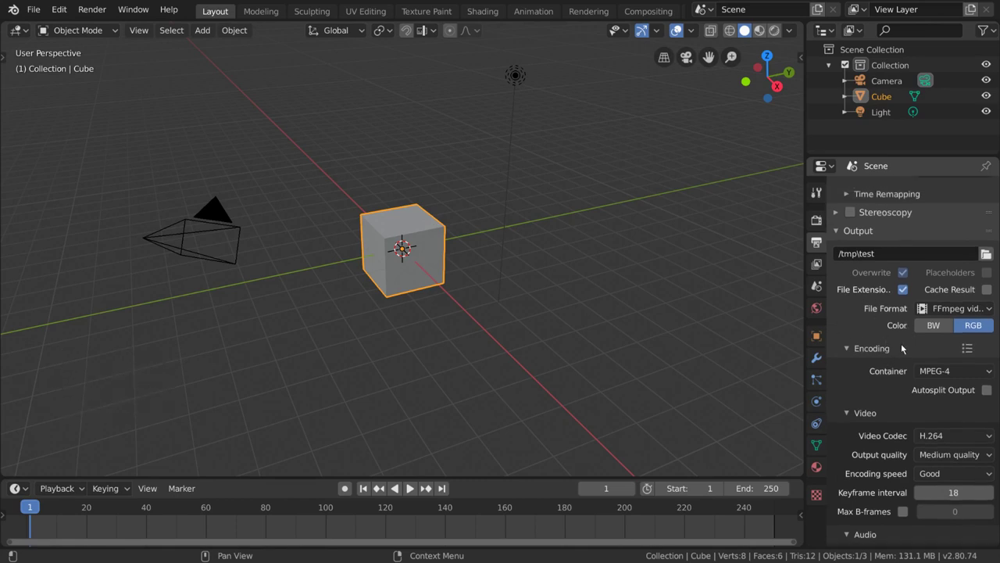
Set the output file format back to PNG with RGBA colour
{"action": "scroll", "coordinate": [901, 345], "scroll_direction": "up", "scroll_amount": 5}
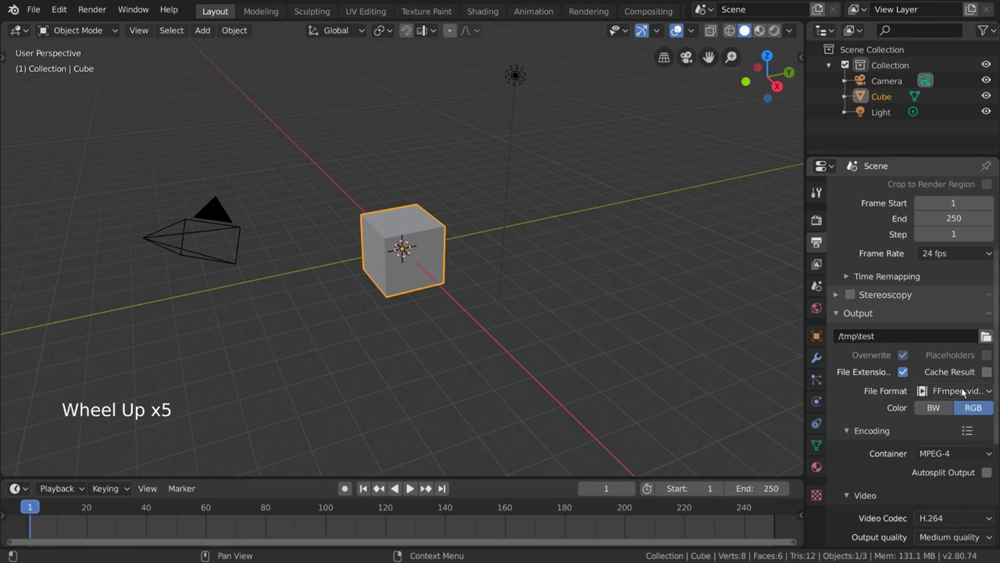
{"action": "left_click", "coordinate": [962, 392]}
{"action": "left_click", "coordinate": [751, 308]}
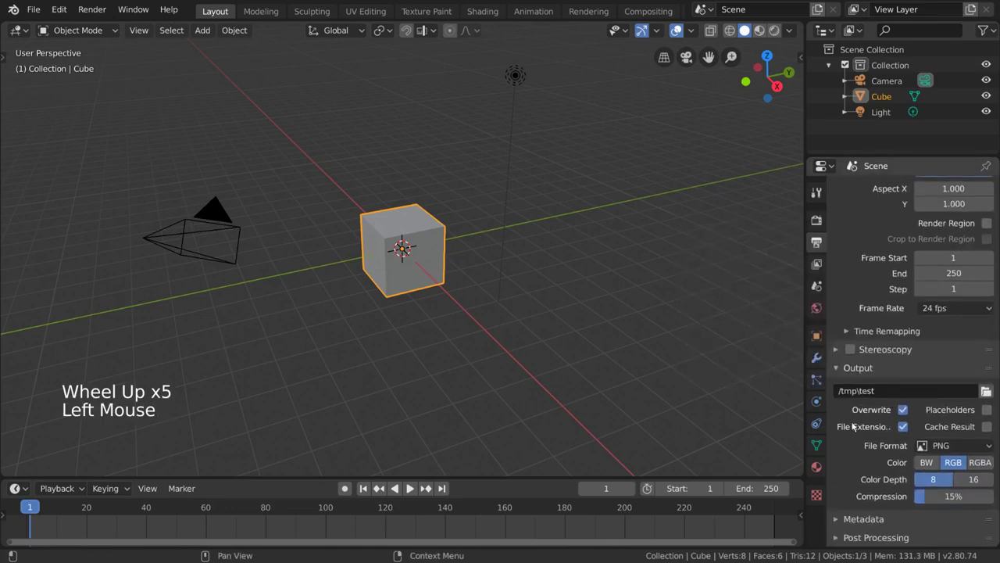
{"action": "left_click", "coordinate": [981, 463]}
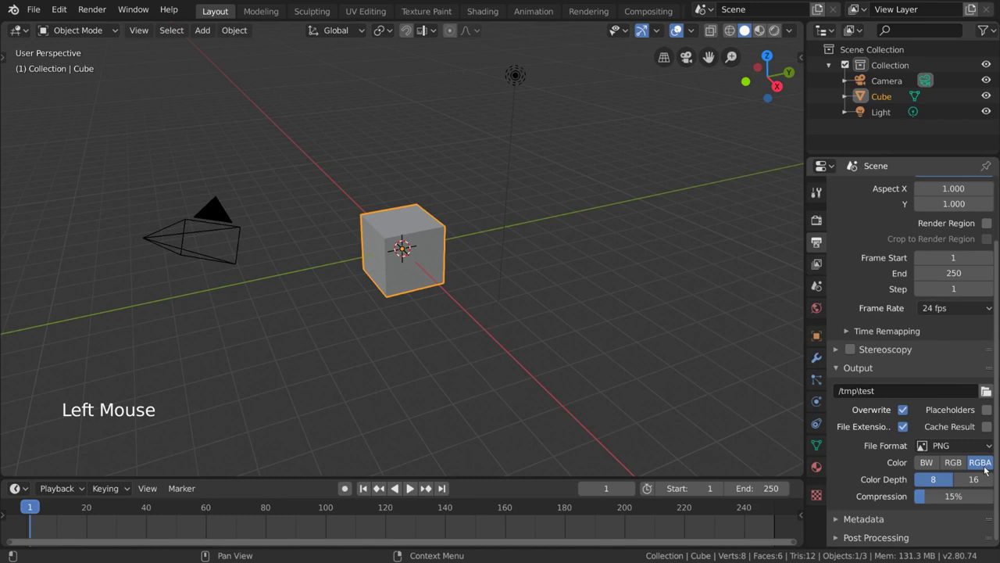
{"action": "left_click", "coordinate": [925, 463]}
{"action": "left_click", "coordinate": [957, 463]}
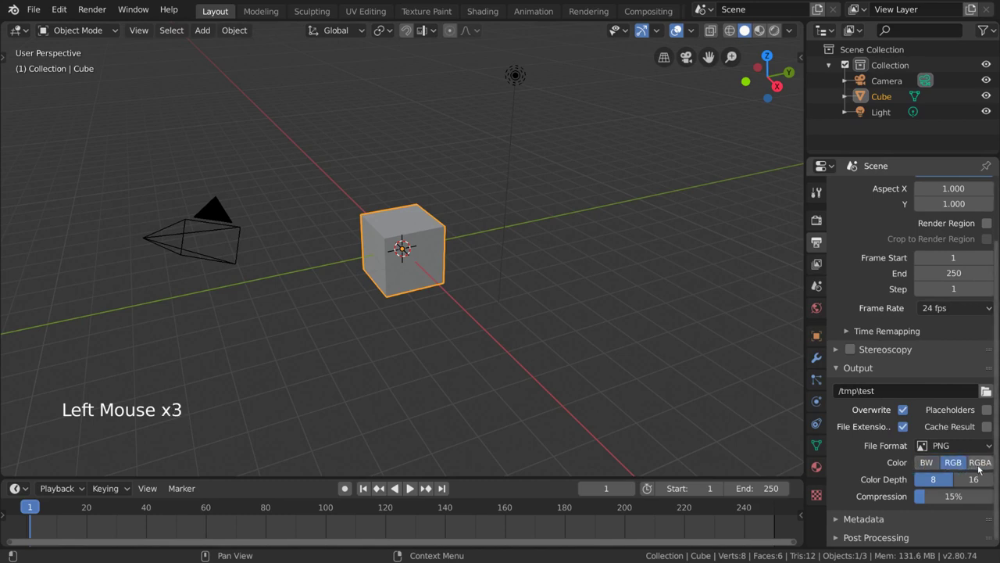
{"action": "left_click", "coordinate": [984, 464]}
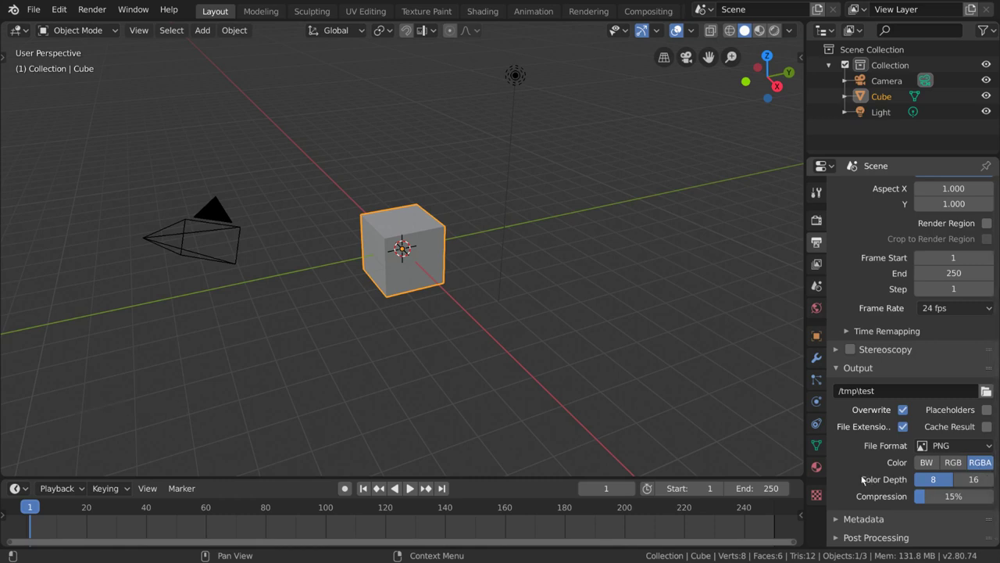
Keep the colour depth at 8 bit after trying 16 bit
{"action": "left_click", "coordinate": [971, 478]}
{"action": "left_click", "coordinate": [947, 482]}
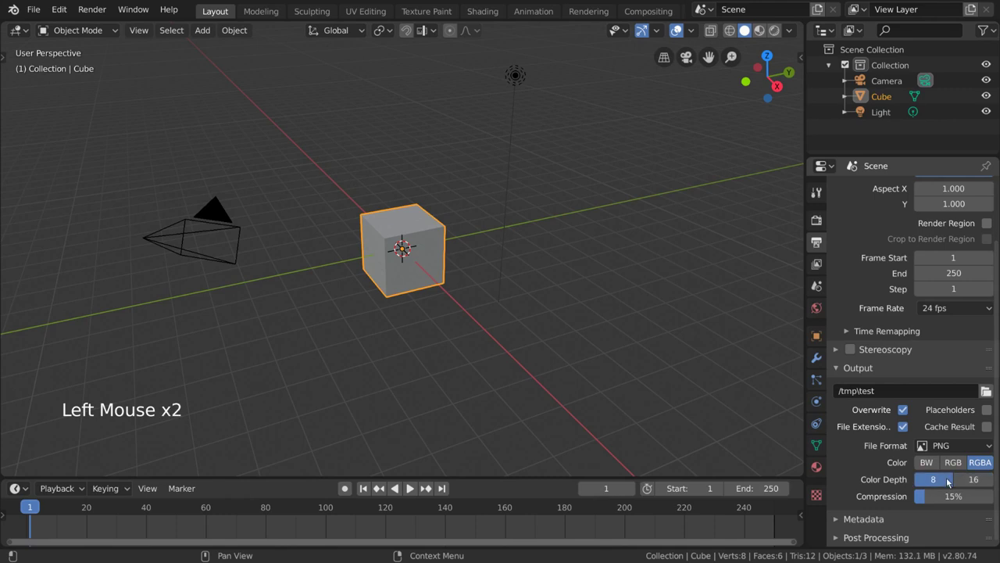
{"action": "left_click", "coordinate": [972, 482]}
{"action": "left_click", "coordinate": [949, 482]}
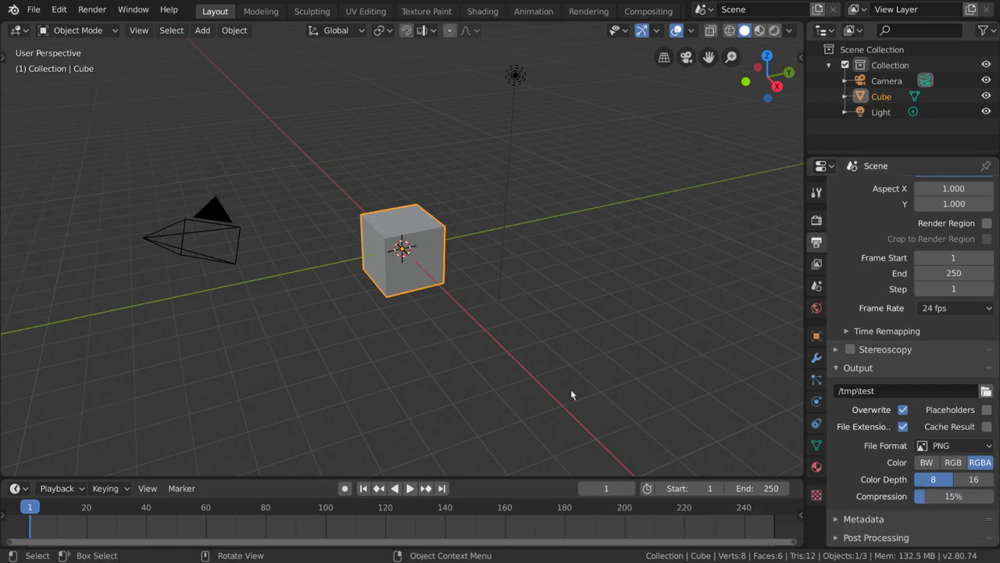
With auto-keying on, key the cube at frame 1, then move and rotate it at frame 20
{"action": "left_click", "coordinate": [343, 488]}
{"action": "key", "text": "g"}
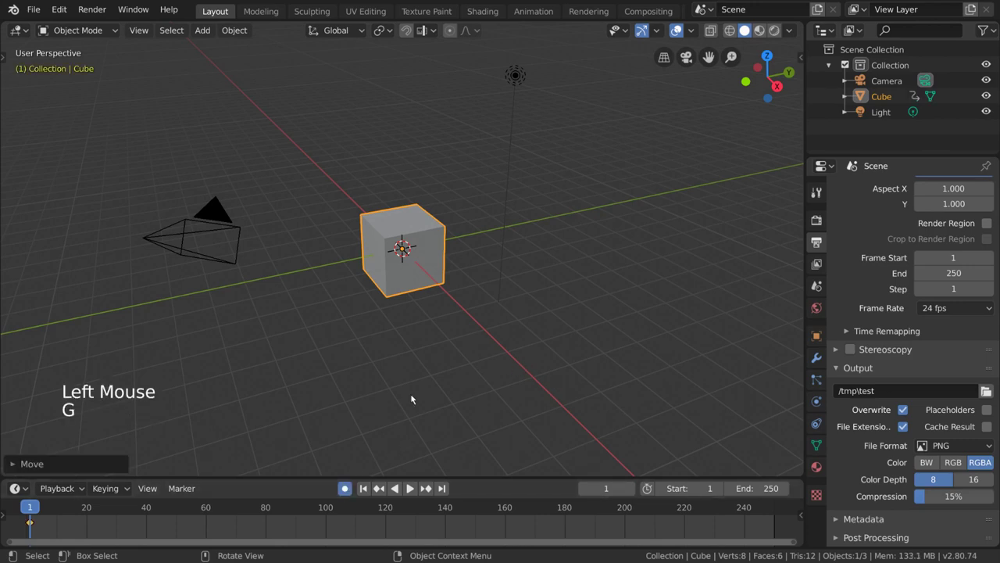
{"action": "key", "text": "space"}
{"action": "key", "text": "space"}
{"action": "key", "text": "g"}
{"action": "key", "text": "r"}
{"action": "left_click", "coordinate": [505, 368]}
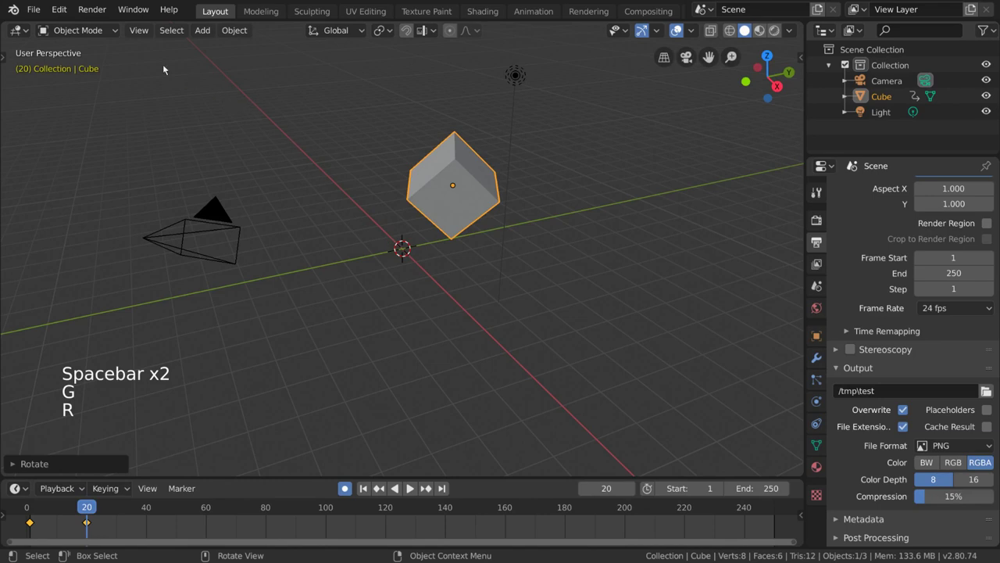
Render the animation as PNG frames to /tmp, check the files, then stop the render
{"action": "left_click", "coordinate": [92, 10]}
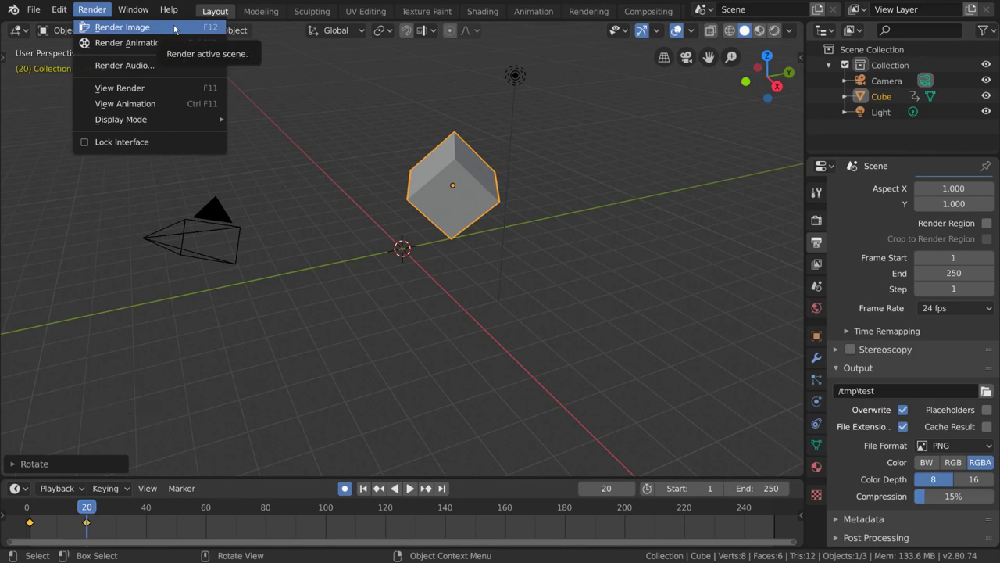
{"action": "left_click", "coordinate": [181, 43]}
{"action": "key", "text": "alt+Tab"}
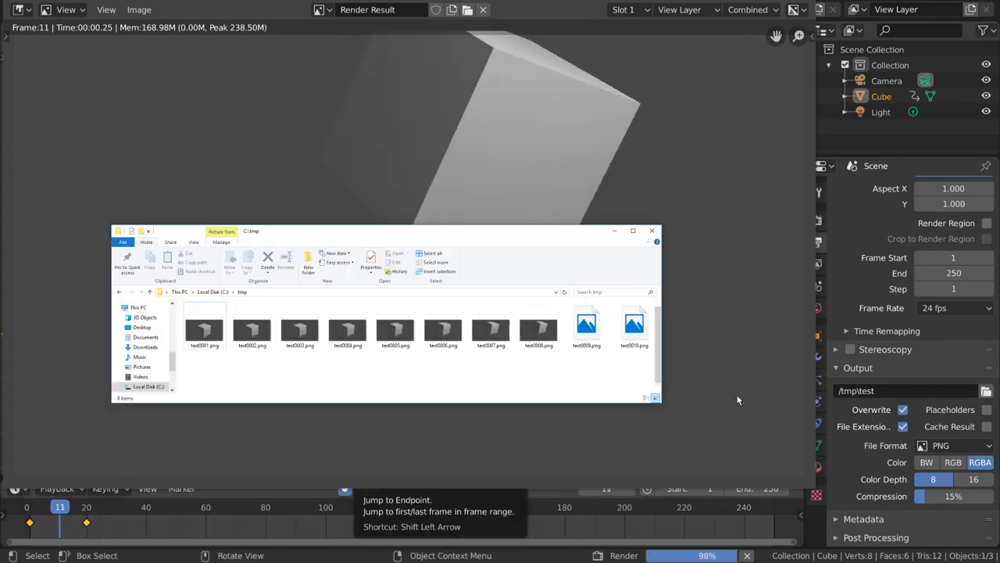
{"action": "key", "text": "alt+Tab"}
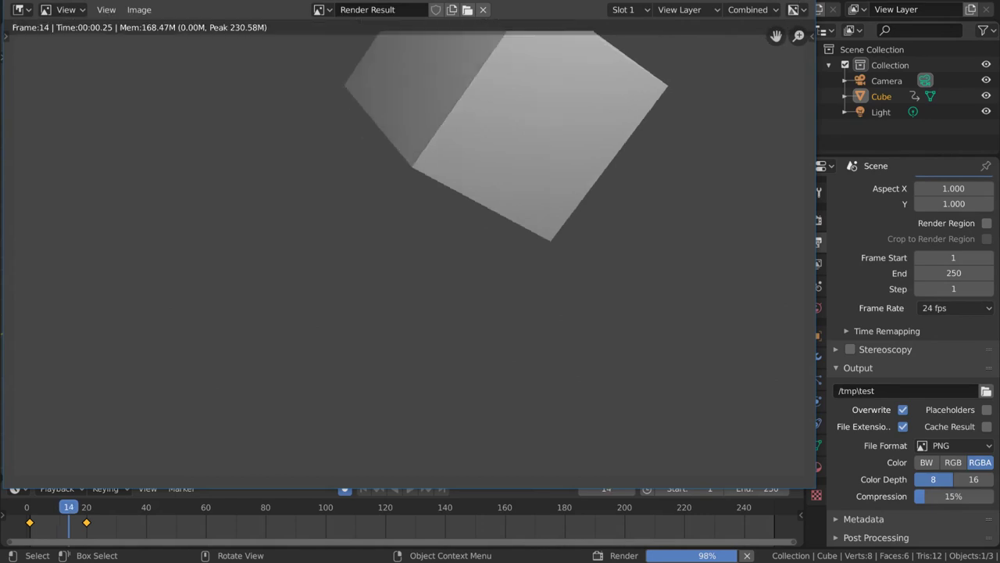
{"action": "key", "text": "Escape"}
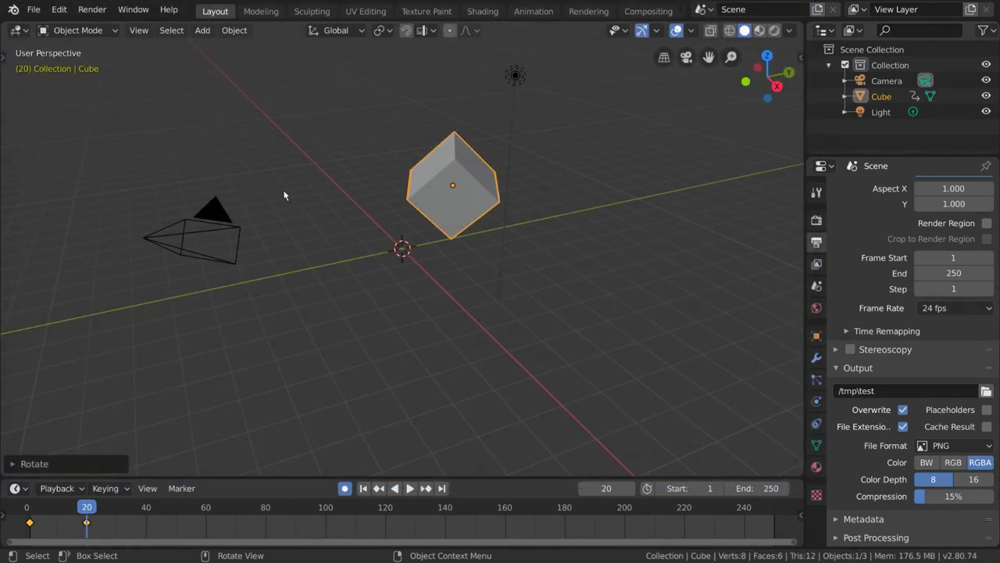
Play back the rendered PNG frames with View Animation and close the player
{"action": "left_click", "coordinate": [93, 10]}
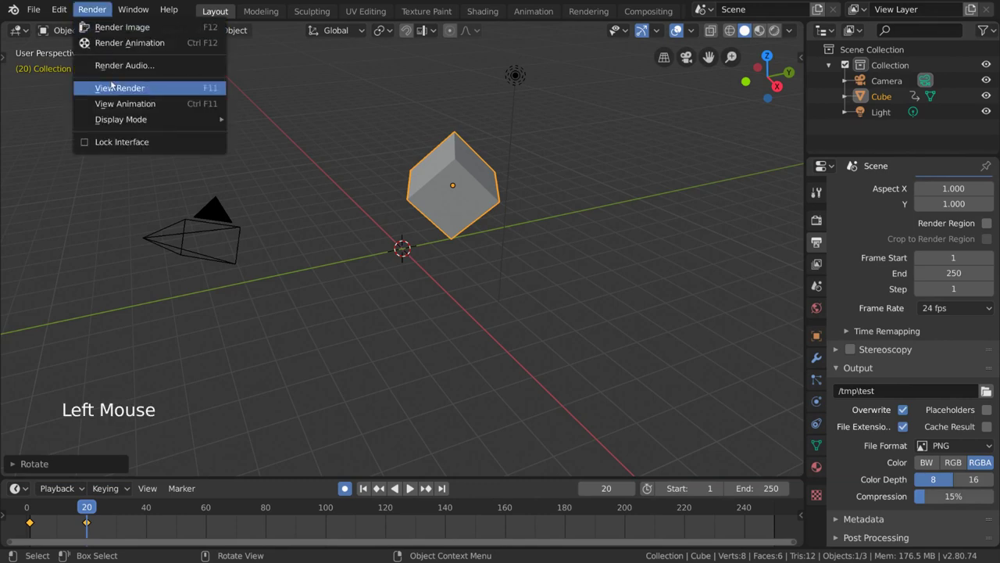
{"action": "left_click", "coordinate": [188, 106]}
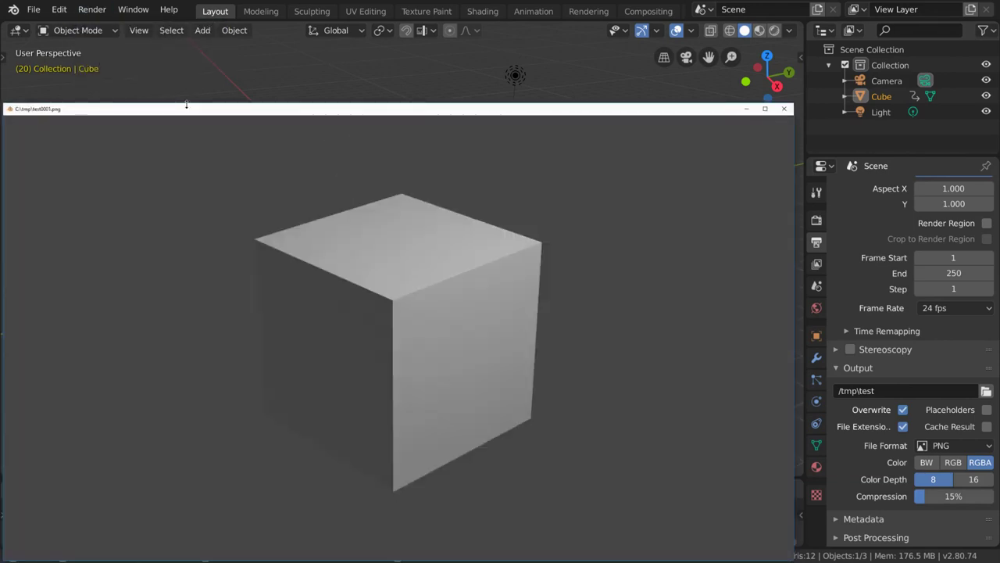
{"action": "left_click", "coordinate": [784, 109]}
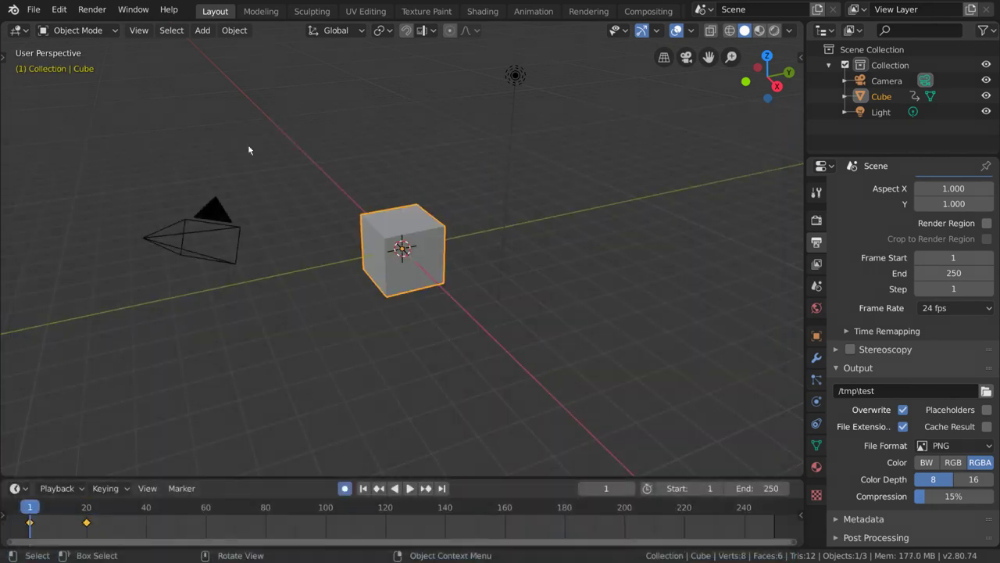
Render a still image of frame 1, dismiss it, and render it again
{"action": "left_click", "coordinate": [92, 9]}
{"action": "left_click", "coordinate": [110, 27]}
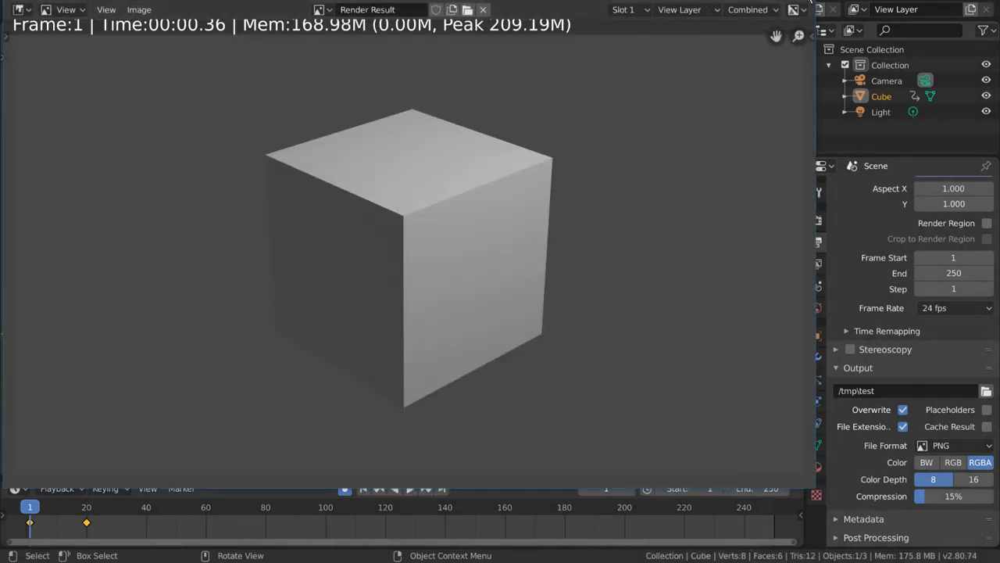
{"action": "key", "text": "Escape"}
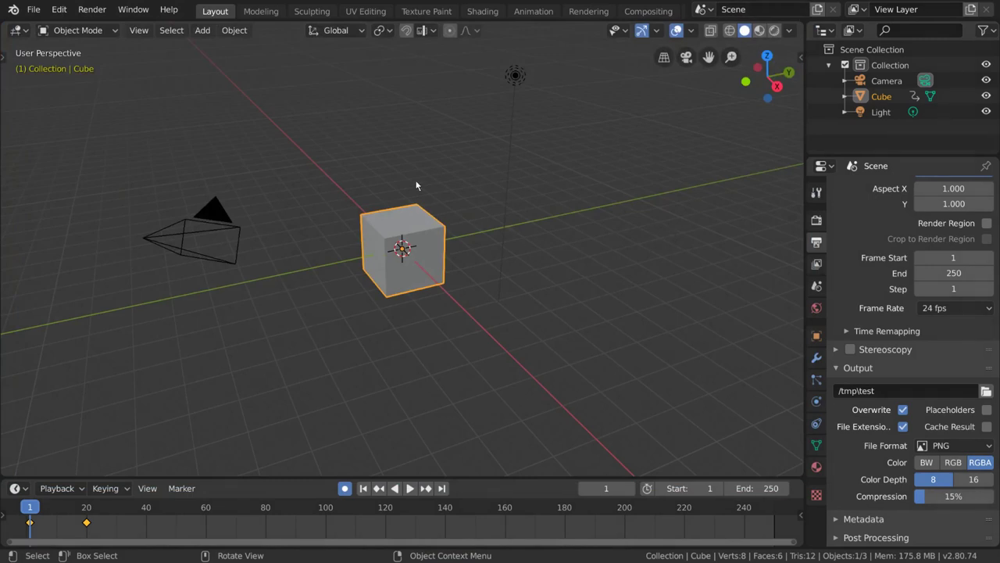
{"action": "left_click", "coordinate": [91, 10]}
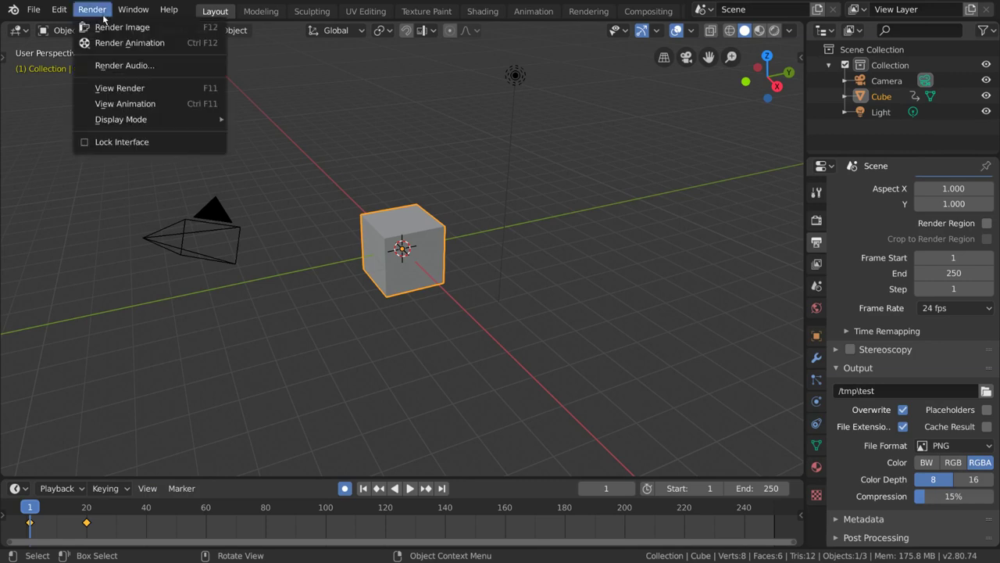
{"action": "left_click", "coordinate": [178, 30]}
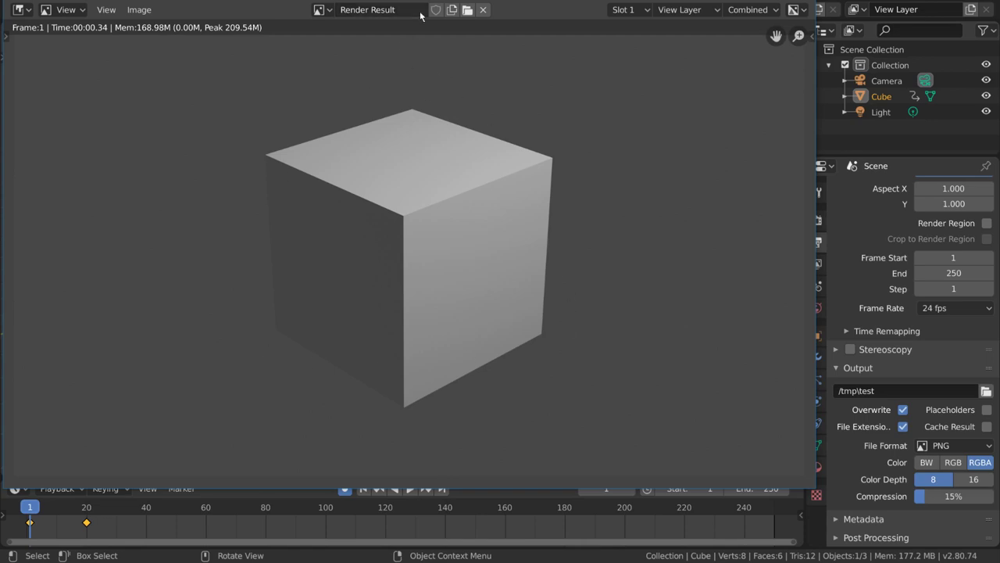
Save the frame-1 render result as 'very important' via Image > Save As
{"action": "left_click_drag", "start_coordinate": [454, 6], "coordinate": [472, 32]}
{"action": "left_click", "coordinate": [54, 44]}
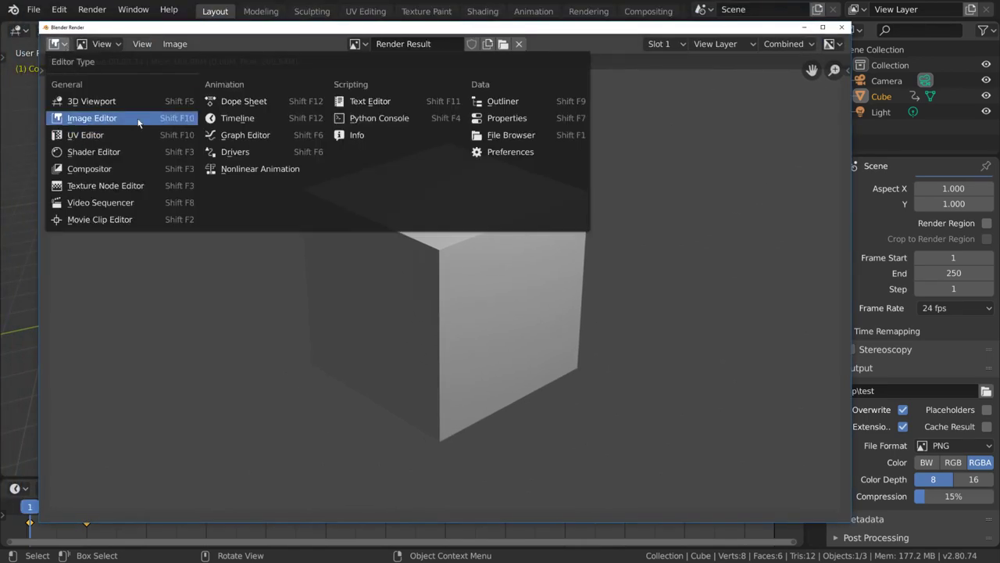
{"action": "left_click", "coordinate": [140, 123]}
{"action": "left_click", "coordinate": [179, 46]}
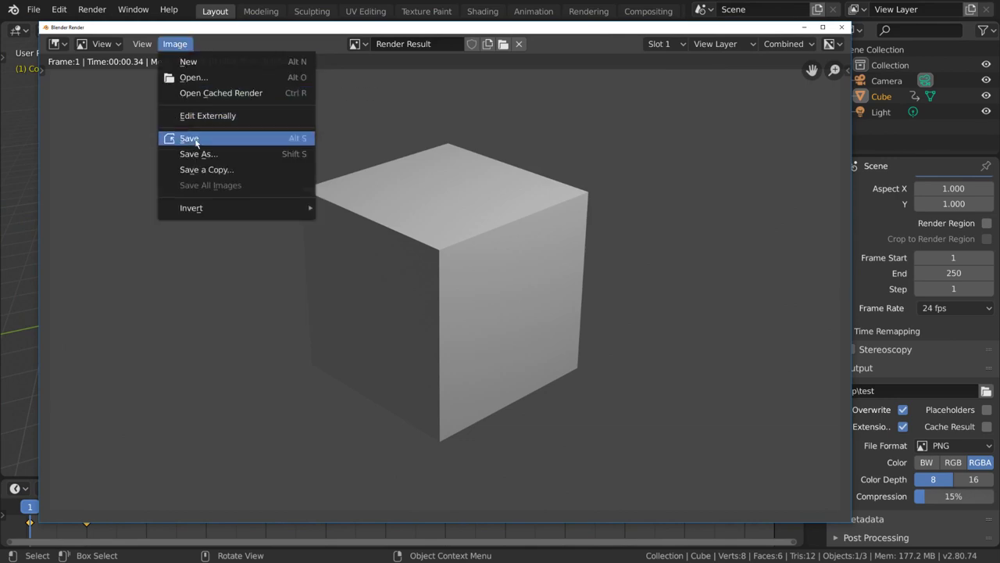
{"action": "left_click", "coordinate": [263, 154]}
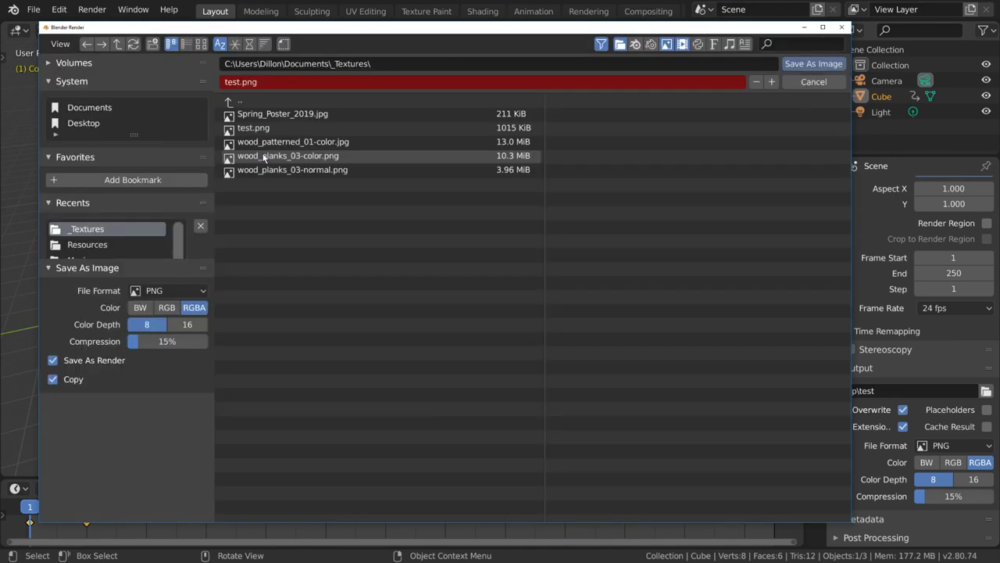
{"action": "left_click", "coordinate": [282, 81]}
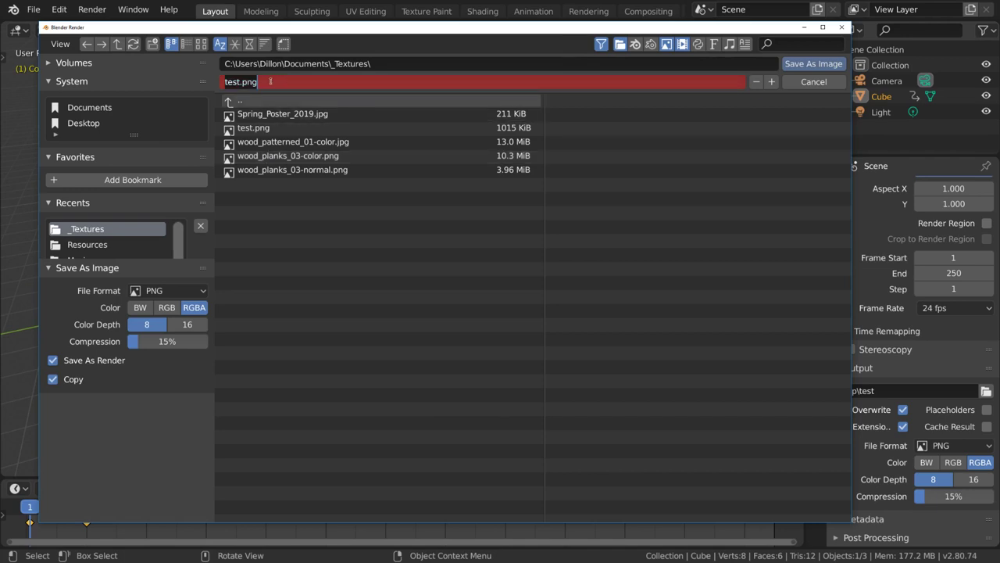
{"action": "type", "text": "very important"}
{"action": "key", "text": "Return"}
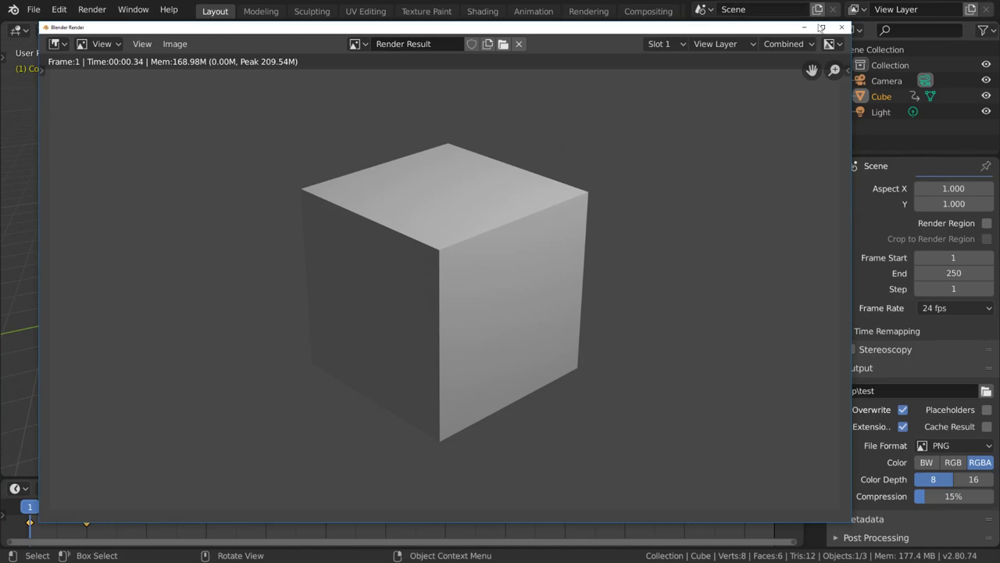
Close the render window, reshow the last render with View Render, then dismiss it
{"action": "left_click", "coordinate": [842, 27]}
{"action": "left_click", "coordinate": [108, 9]}
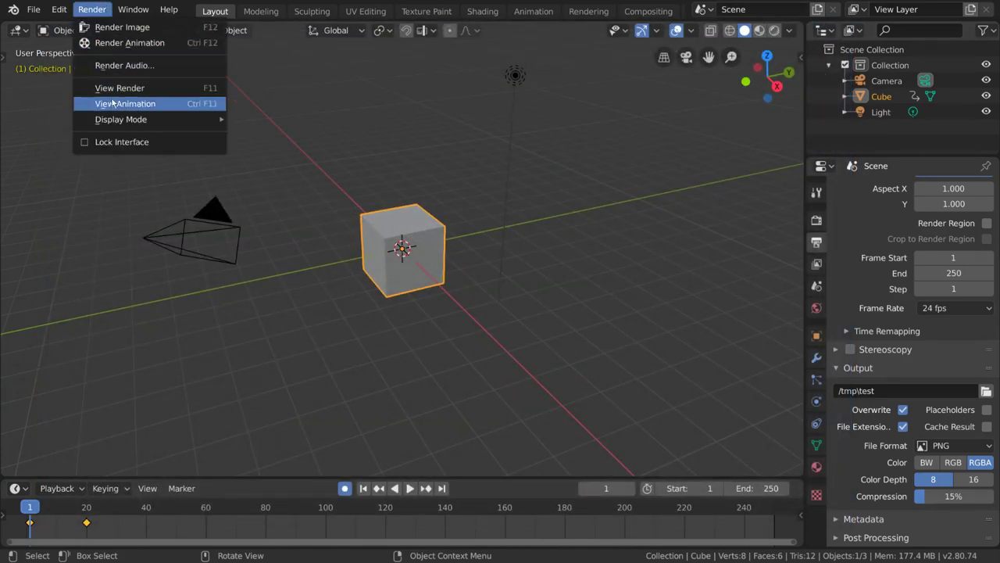
{"action": "left_click", "coordinate": [188, 88]}
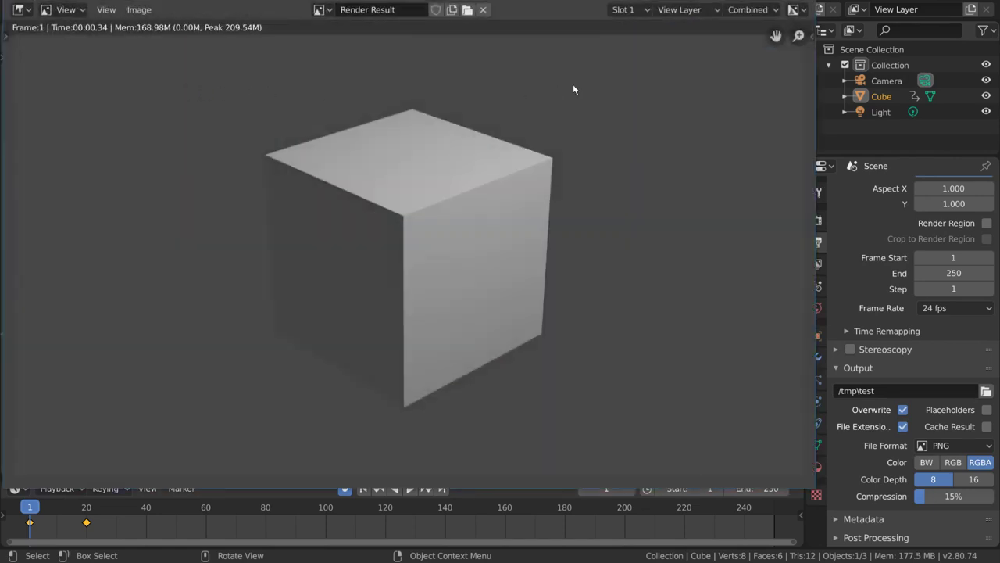
{"action": "key", "text": "Escape"}
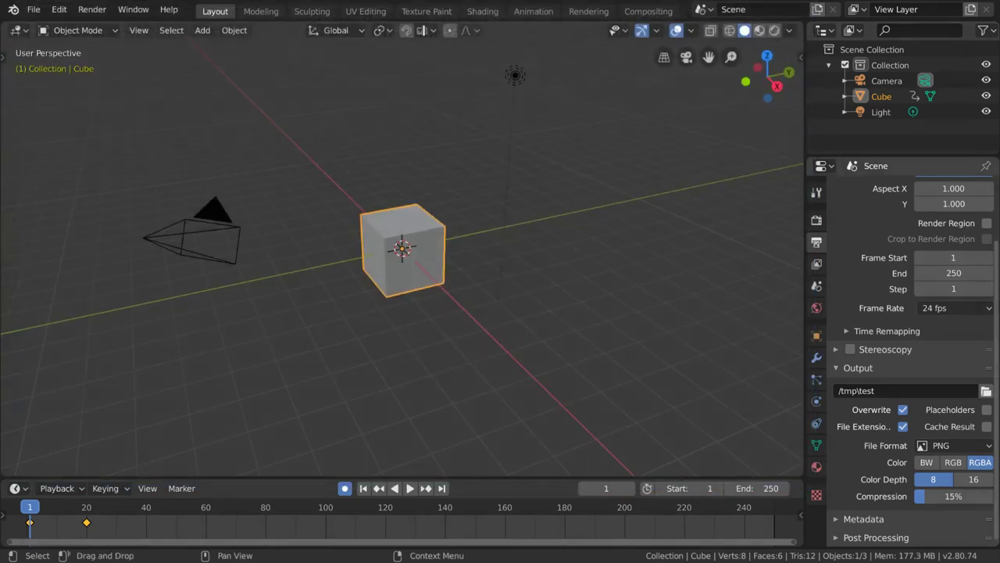